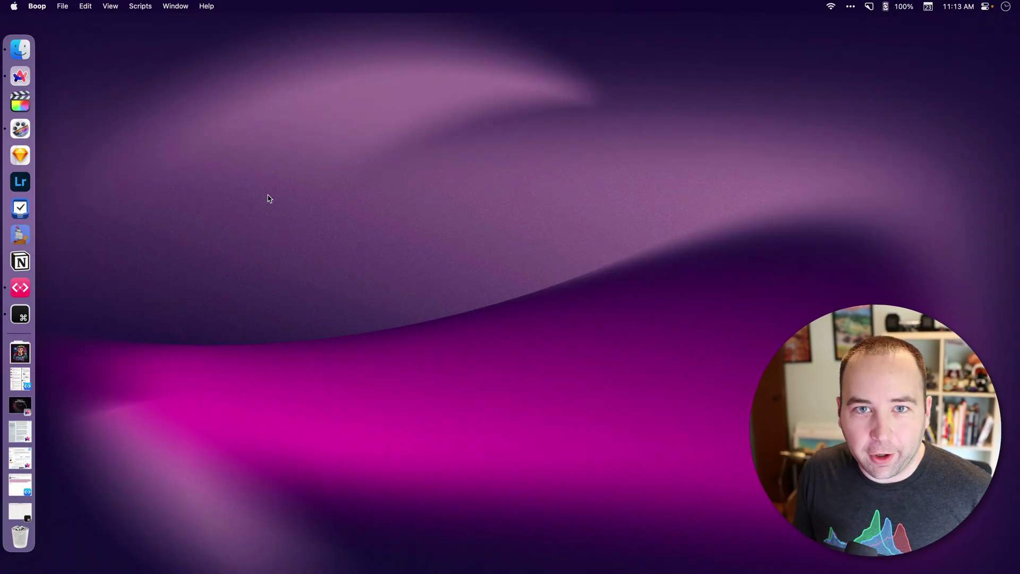
- Look over the Raycast web page in the browser, then minimize the browser to the desktop
click(20, 405)
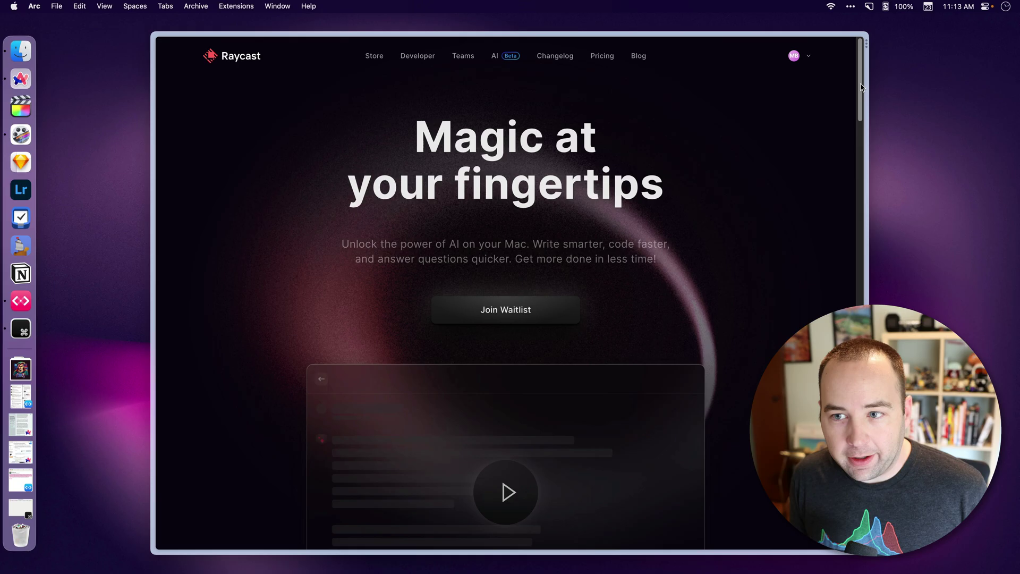
scroll(845, 100, down, 3)
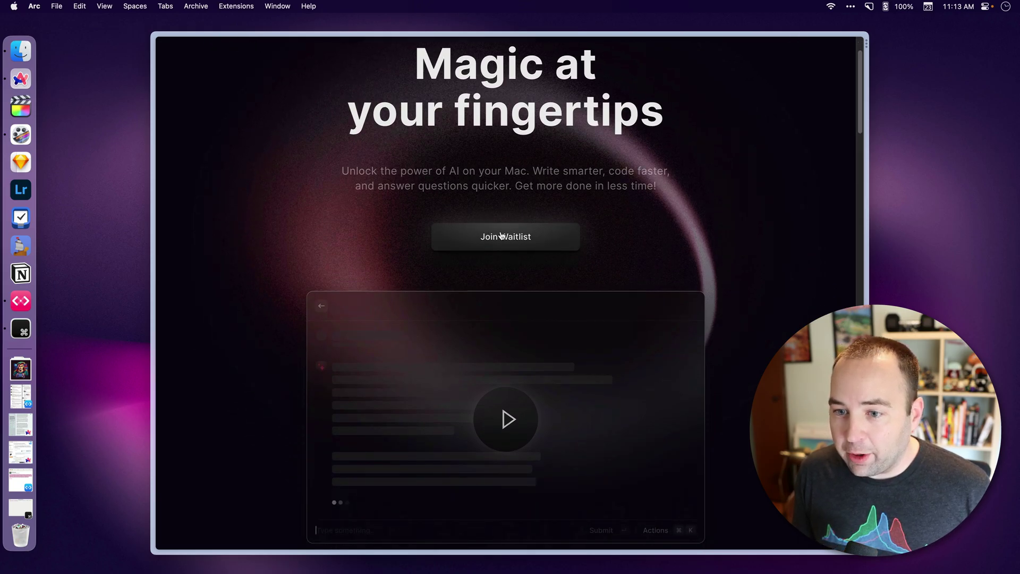
scroll(863, 75, up, 3)
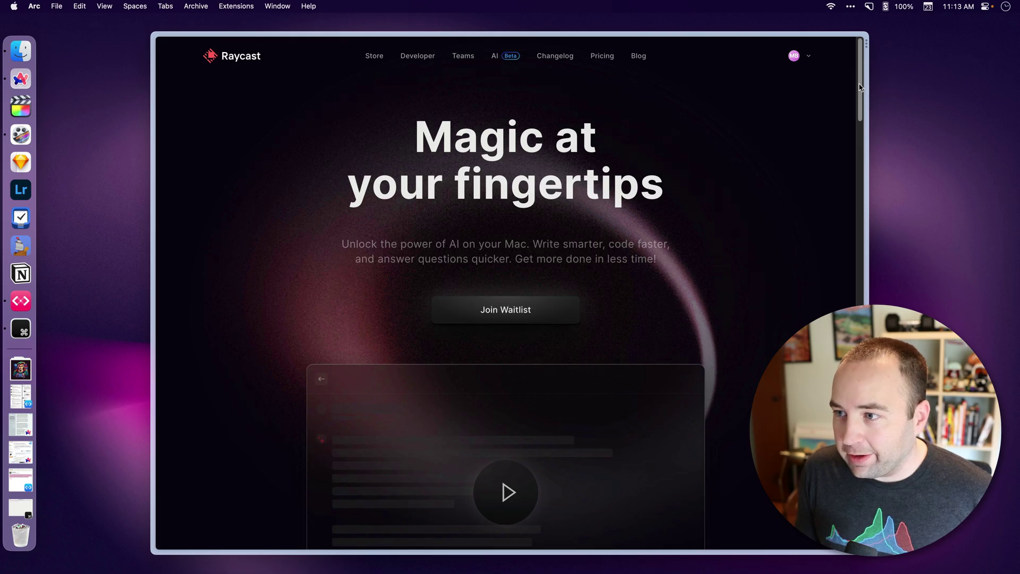
drag(861, 87, 856, 303)
key(super+Up)
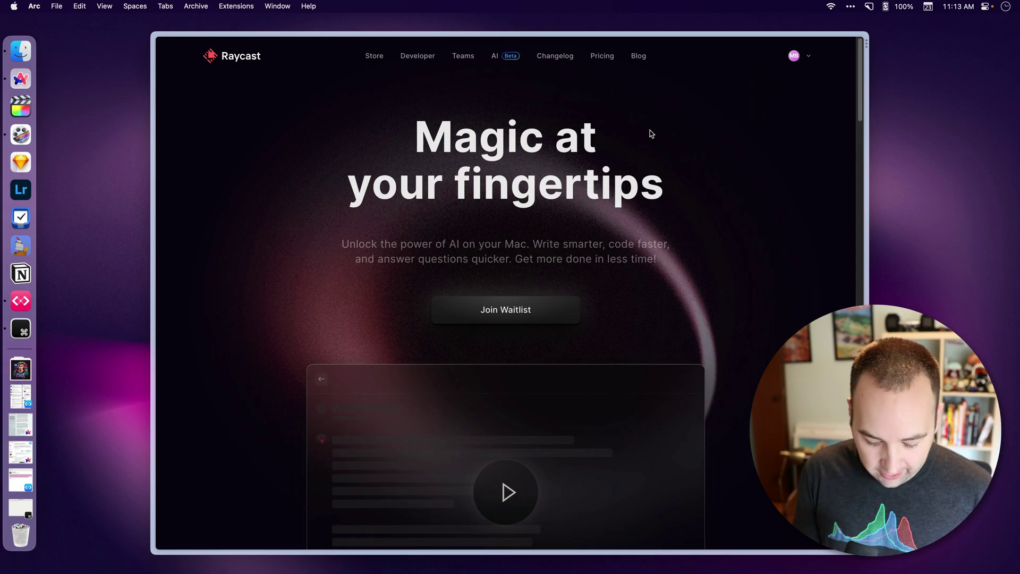
key(super+m)
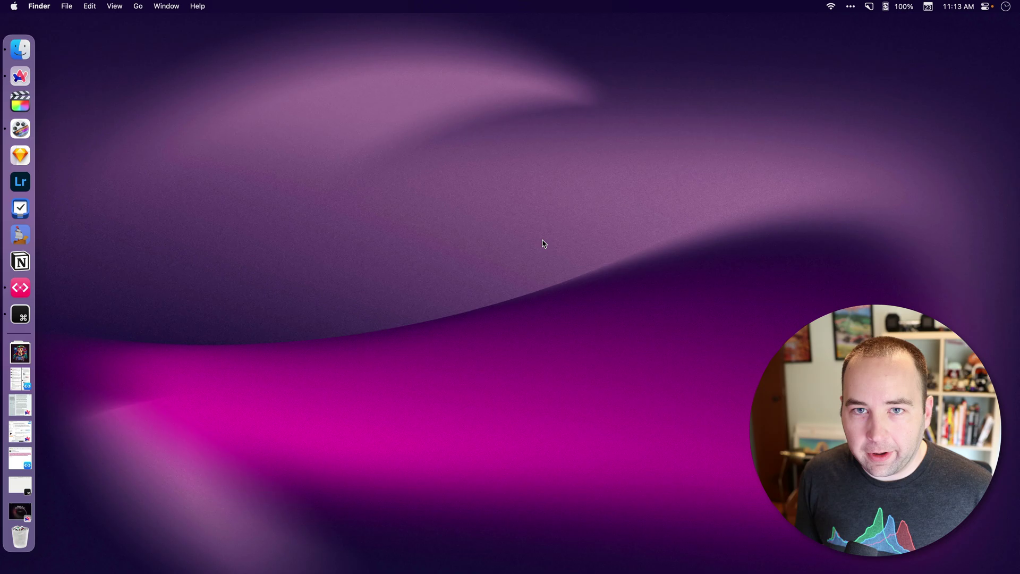
- In Raycast's Ask AI chat, ask 'who are you' and 'what gpt version do you use'
key(alt+space)
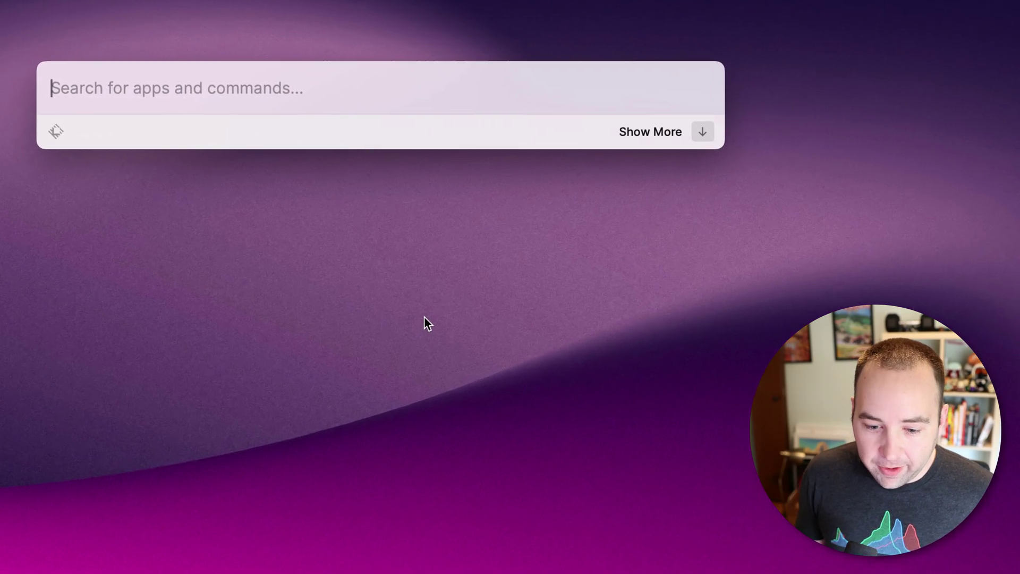
text(ask)
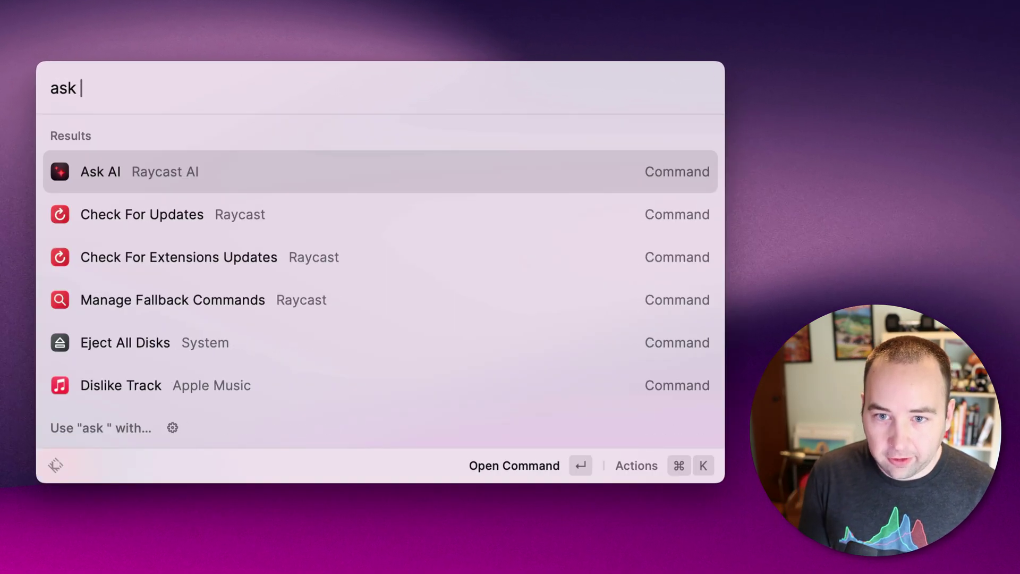
key(Return)
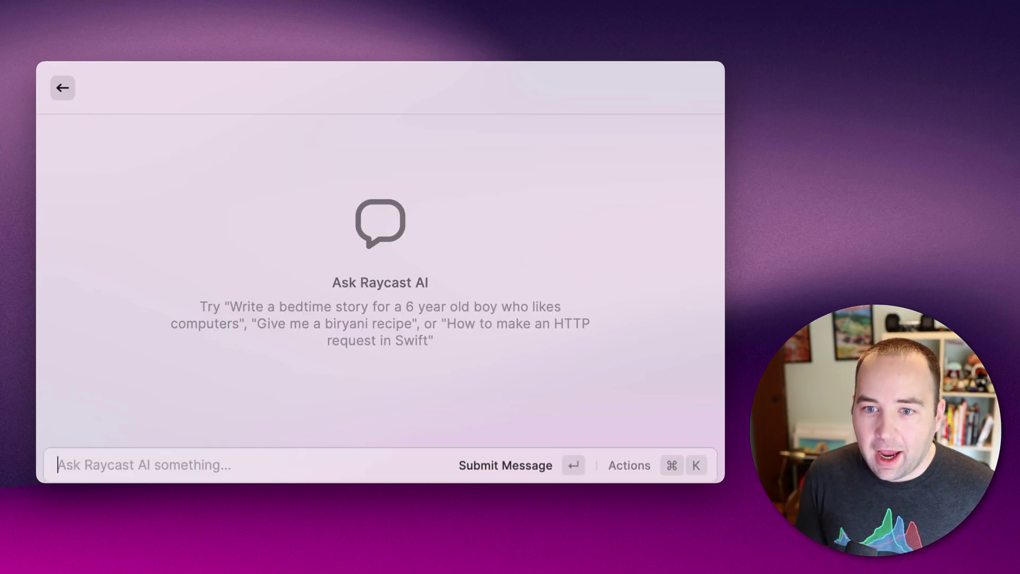
text(who are you)
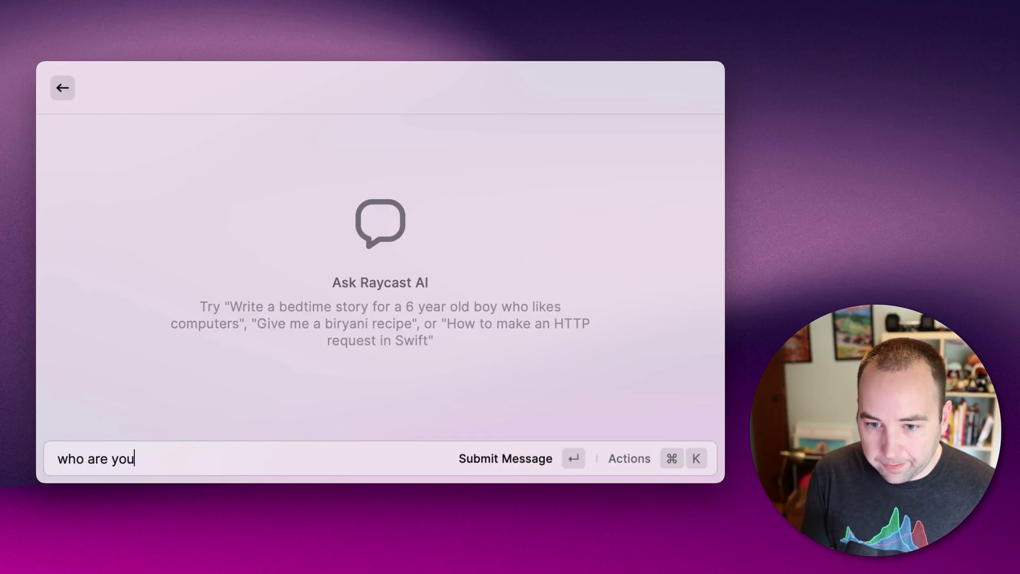
key(Return)
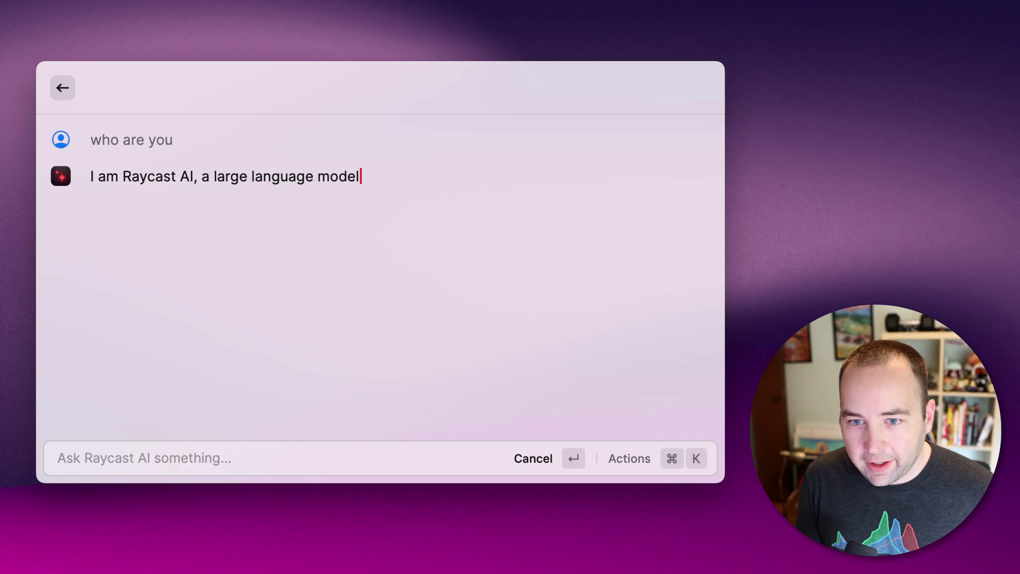
text(wha)
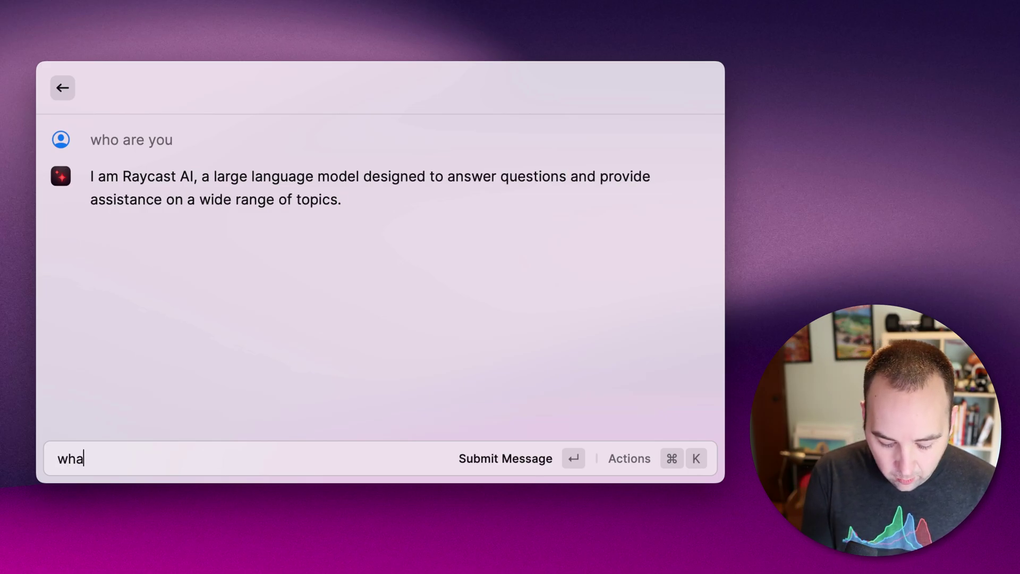
text(t gpt version do you use)
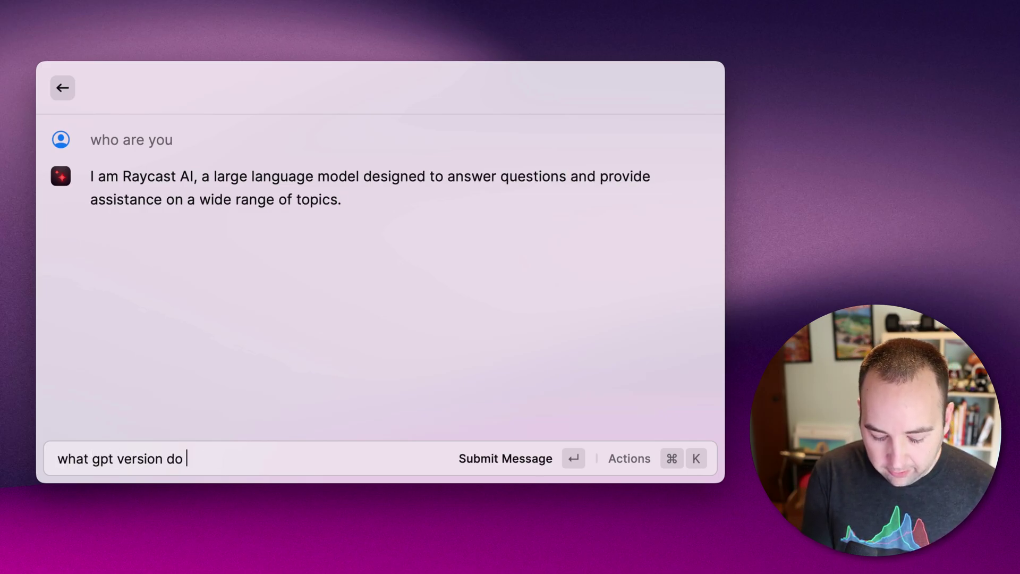
key(Return)
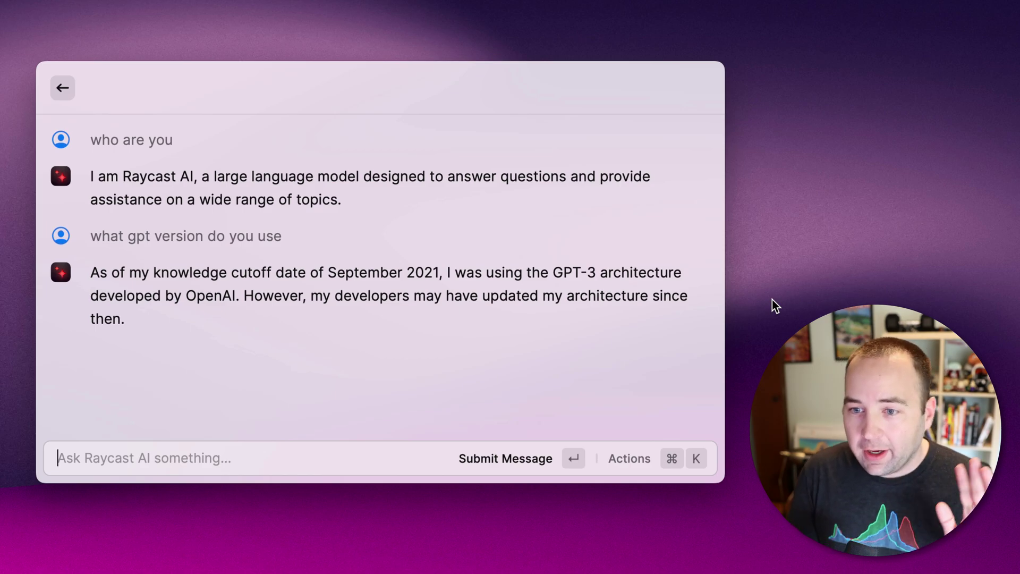
- Ask the AI to summarize the plot of The Matrix in 30 words or less, then say it in Spanish
text(s)
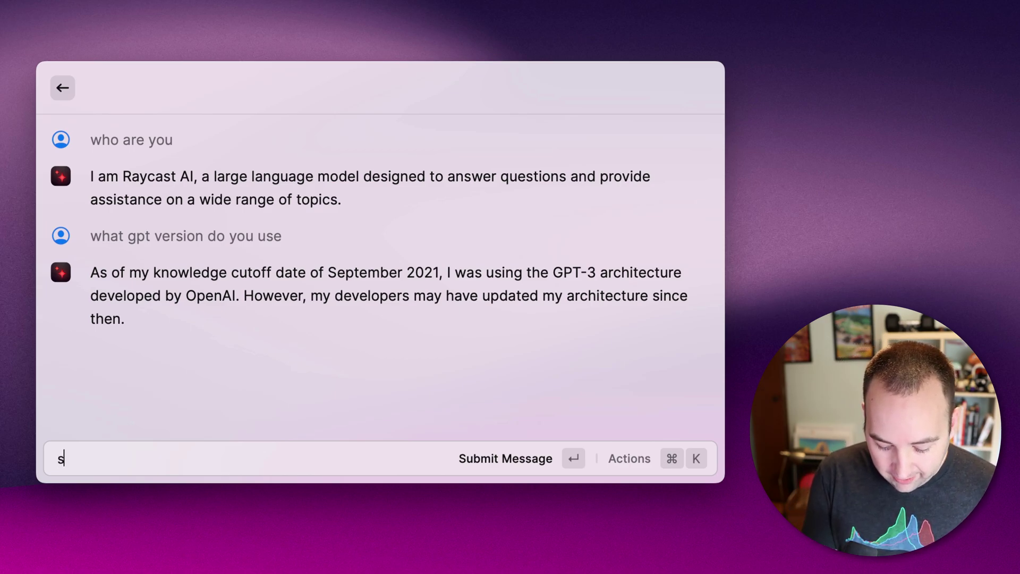
text(ummarize the plot iof th)
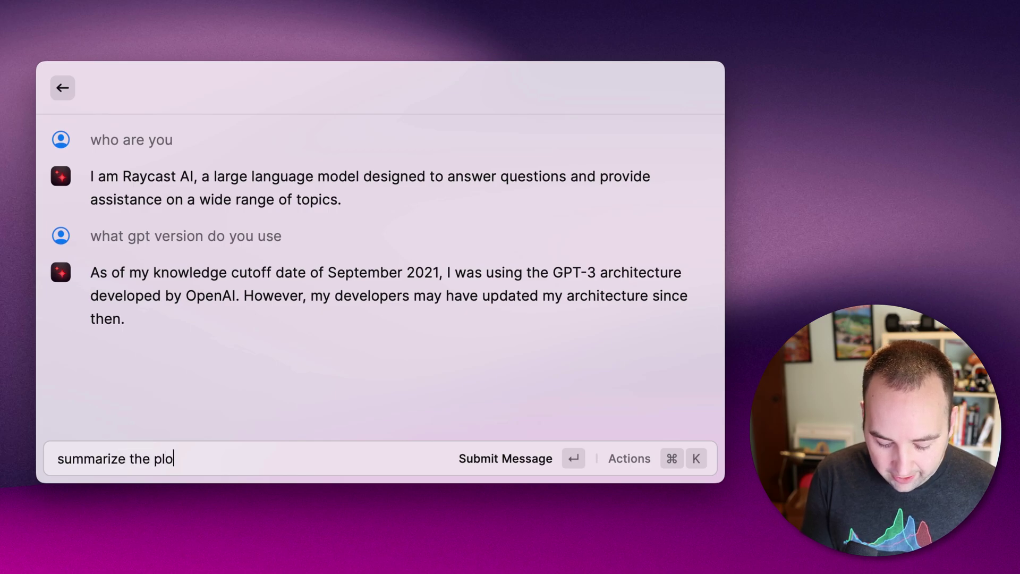
key(BackSpace)
key(BackSpace)
key(BackSpace)
key(BackSpace)
key(BackSpace)
key(BackSpace)
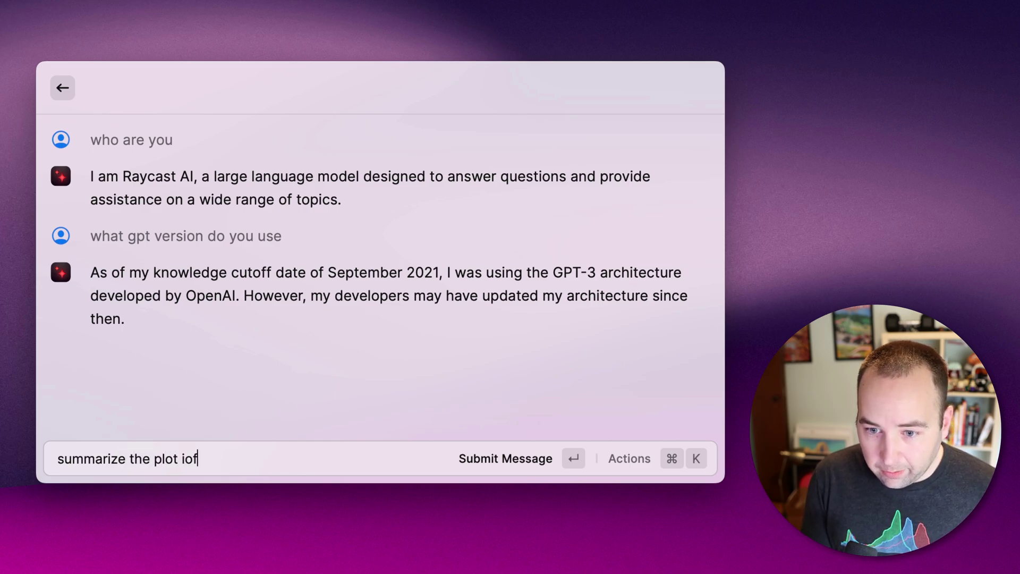
text(of the matroix in )
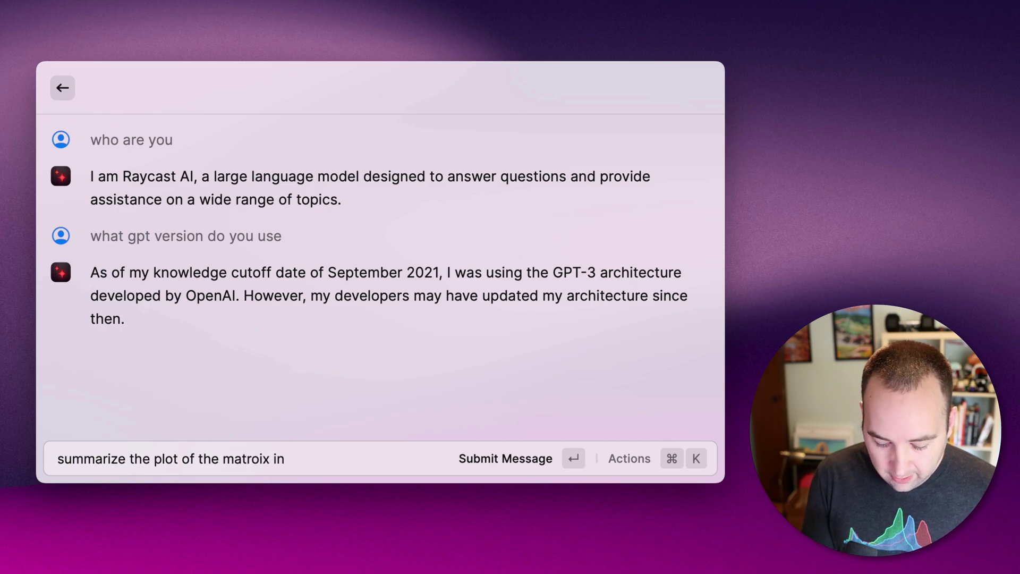
text(30 words or less)
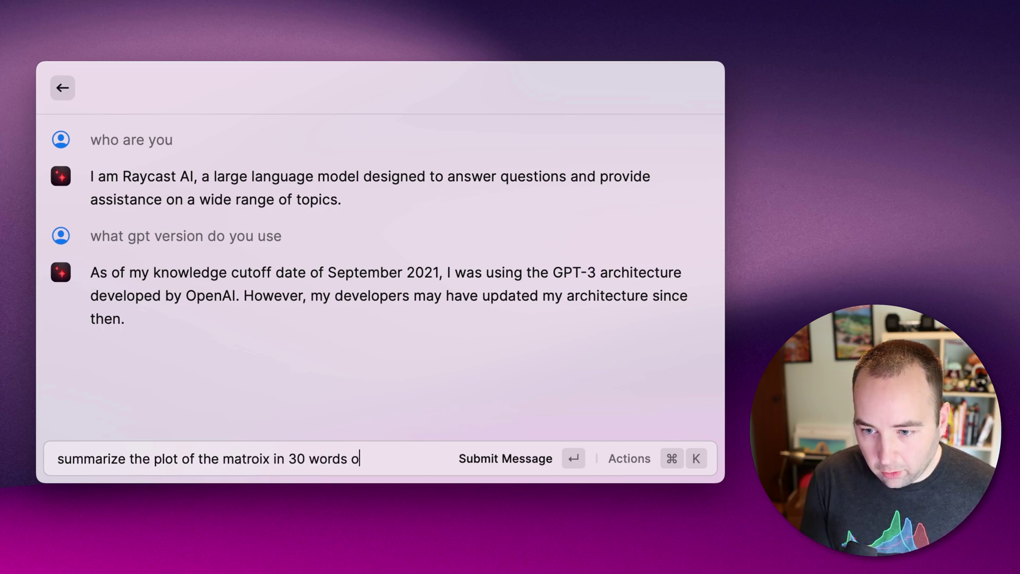
key(Return)
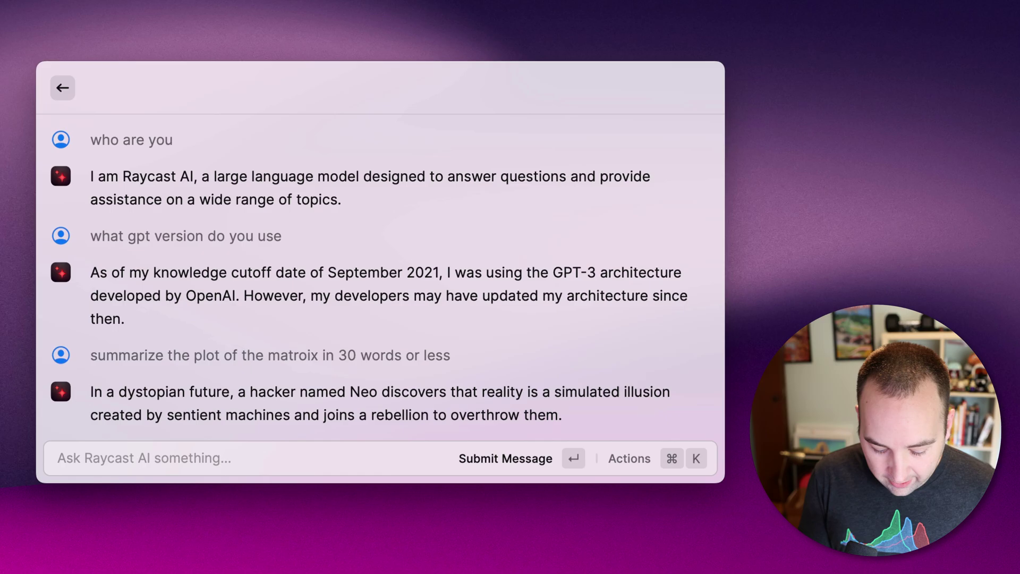
text(say it in spanish)
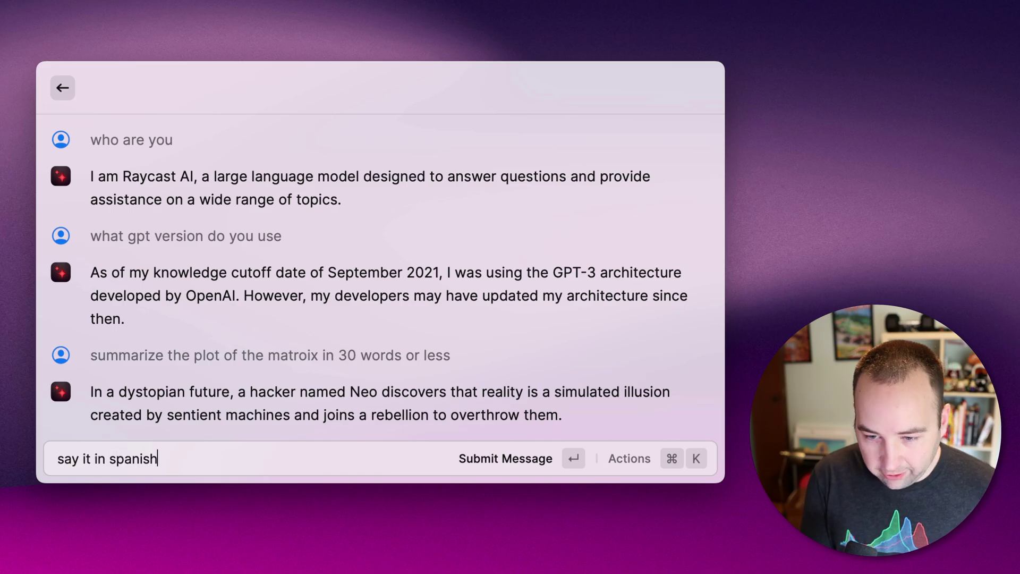
key(Return)
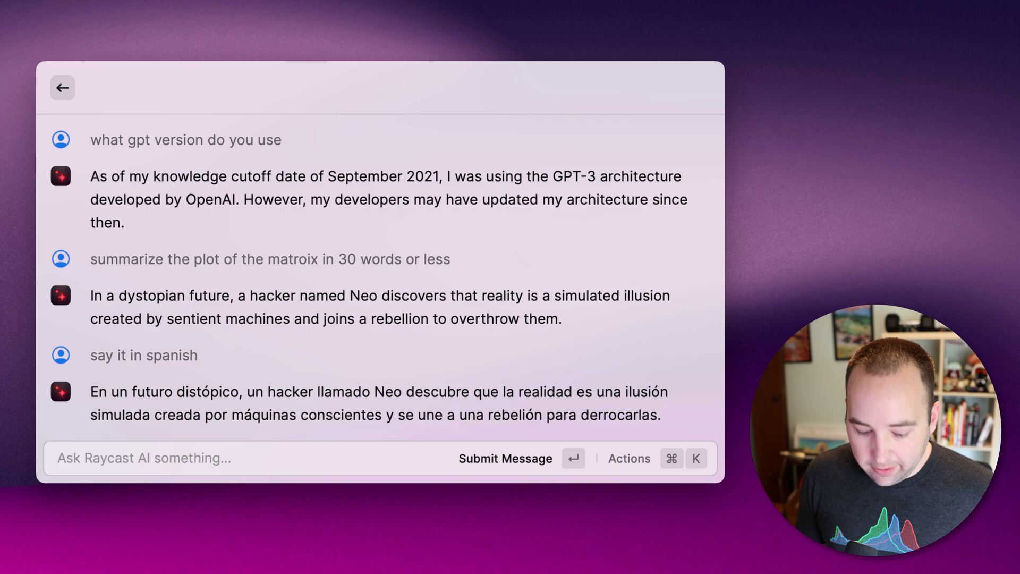
- Clear the AI conversation and close Raycast
key(super+n)
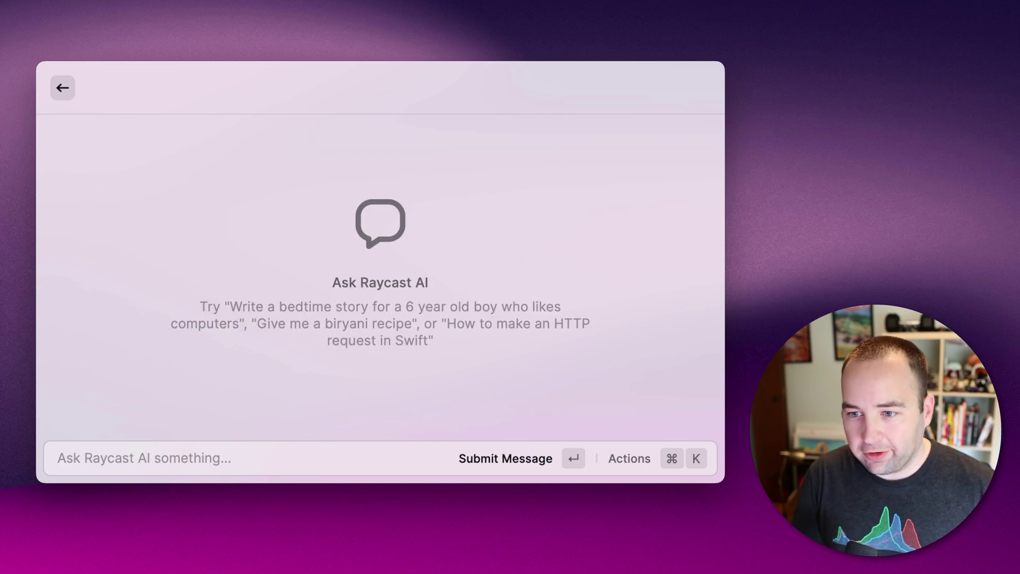
key(Escape)
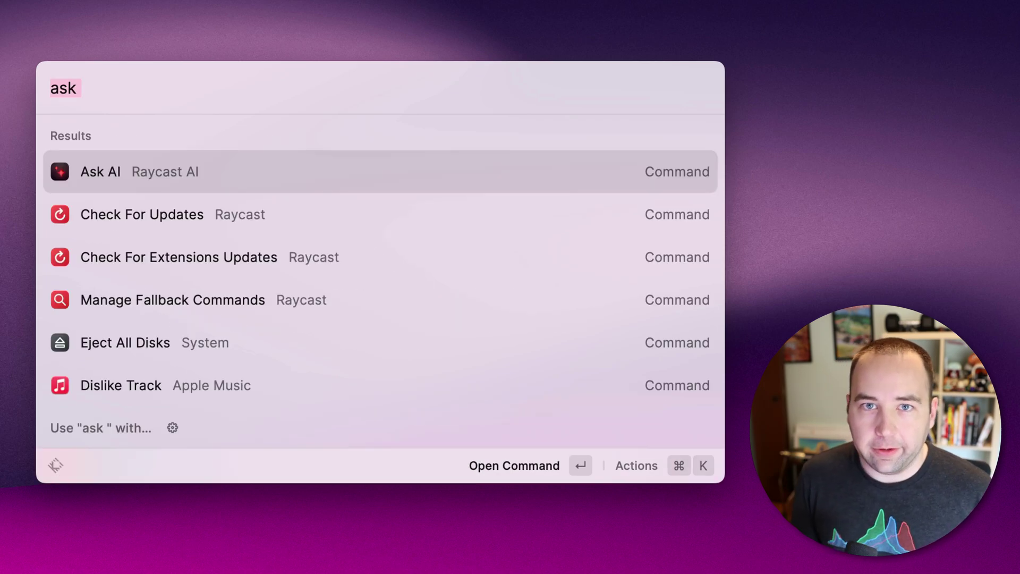
key(Escape)
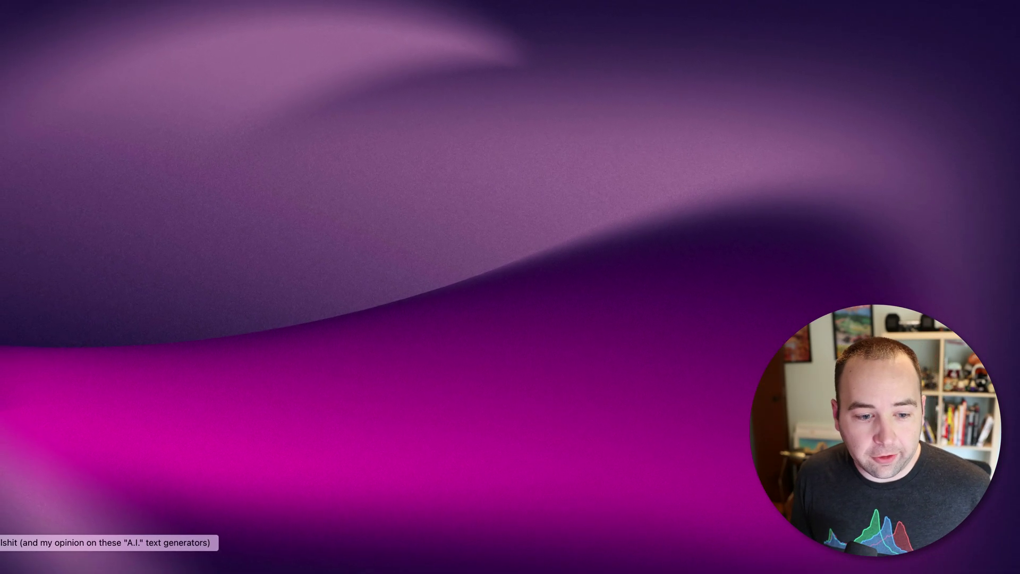
- Restore the Birchtree article in Arc and select its closing opinion paragraphs through 'the evidence changes.'
click(53, 563)
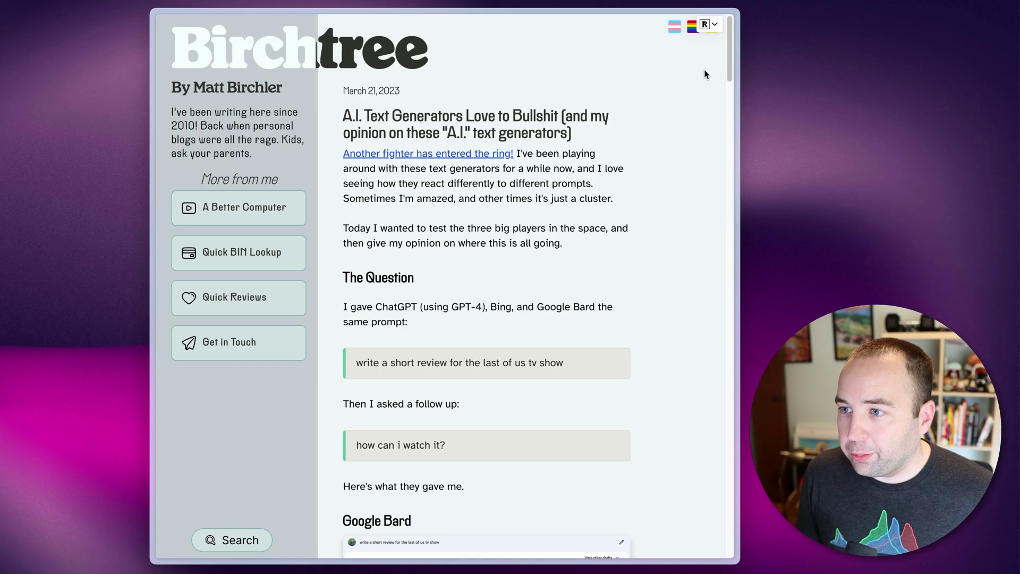
drag(728, 53, 712, 355)
scroll(712, 360, down, 20)
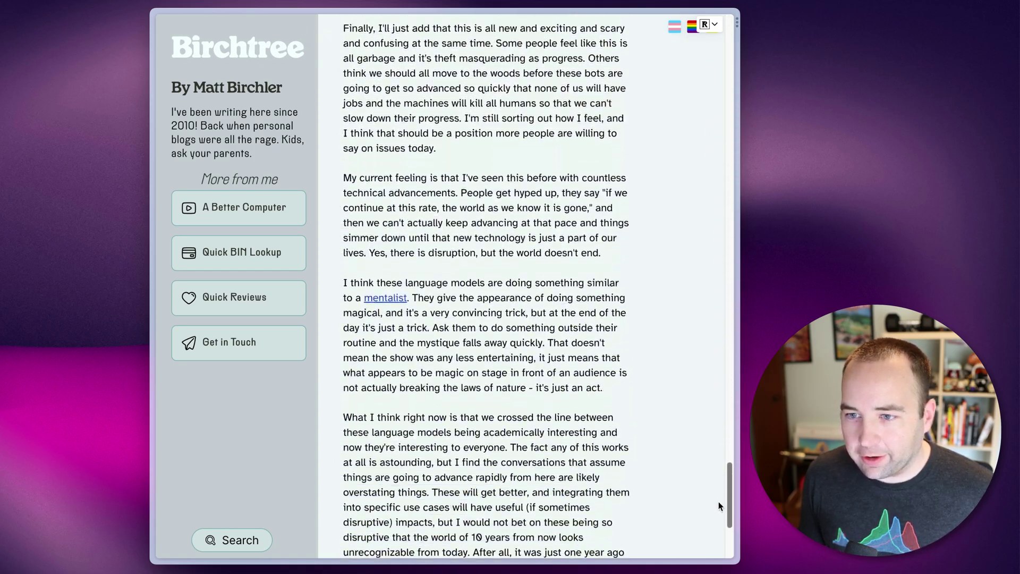
scroll(662, 416, up, 7)
drag(344, 151, 553, 526)
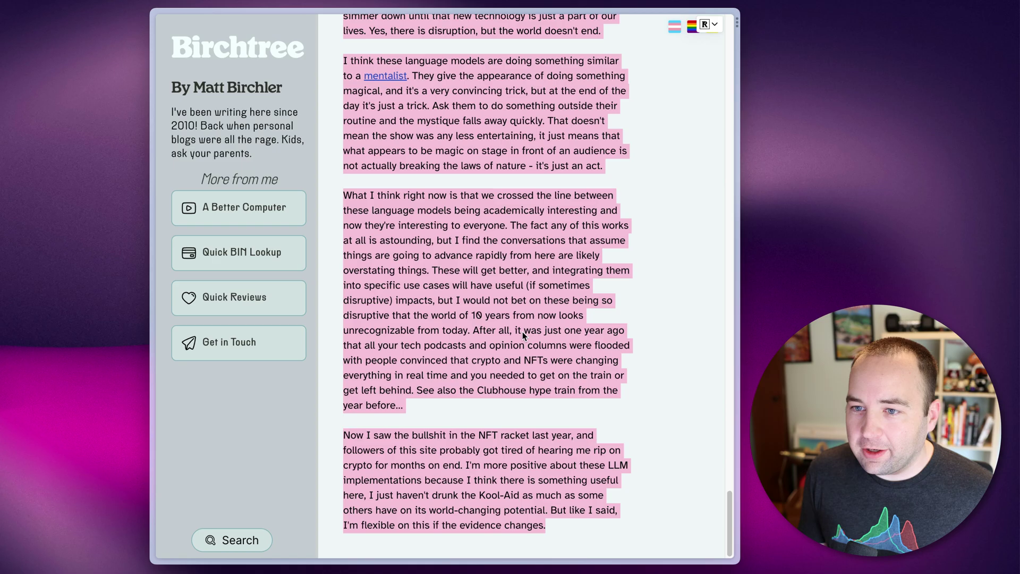
scroll(522, 331, up, 5)
scroll(530, 322, up, 5)
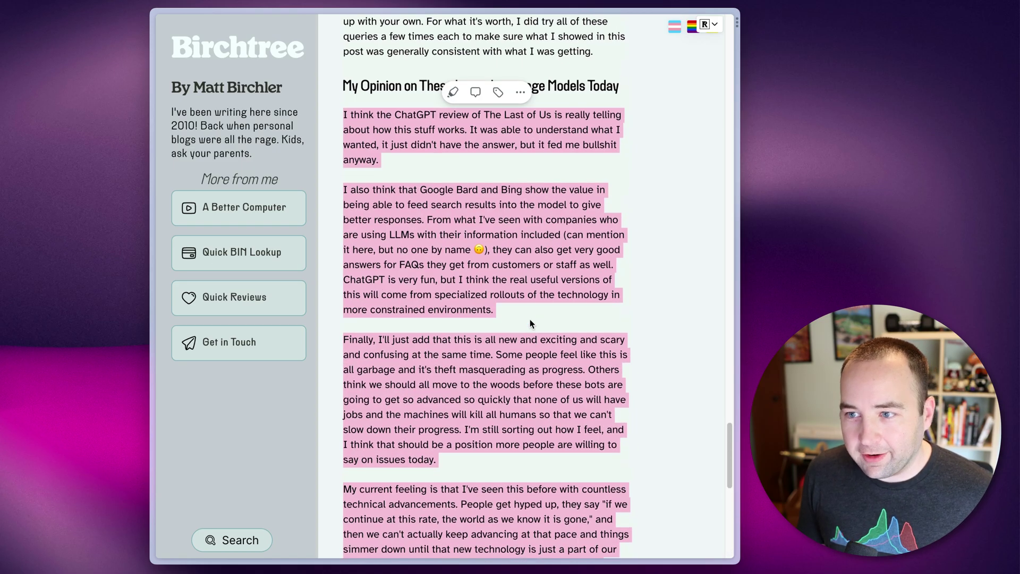
scroll(627, 367, down, 10)
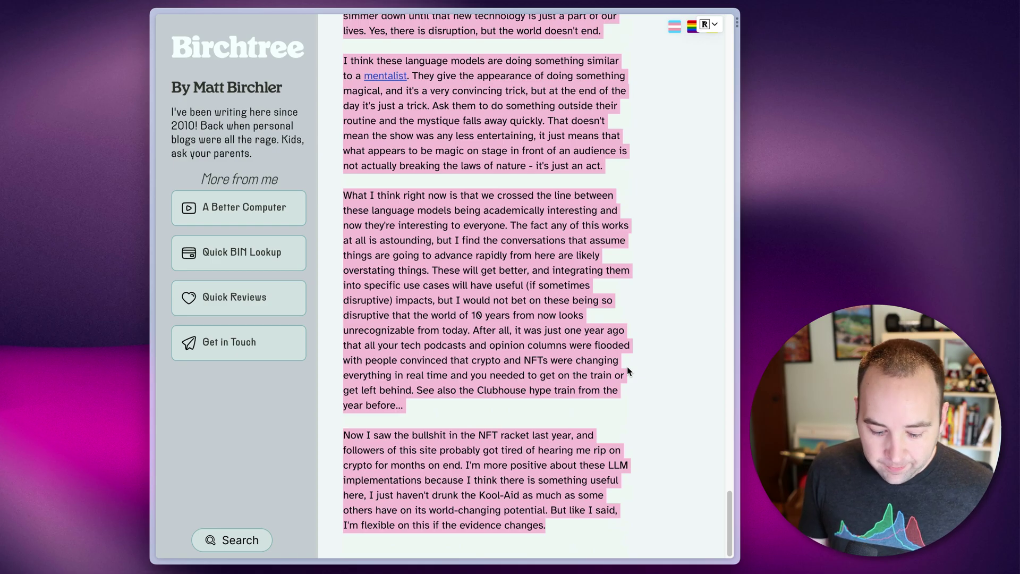
- Run the Make Shorter AI command from Search AI Commands on the selected article text
key(alt+space)
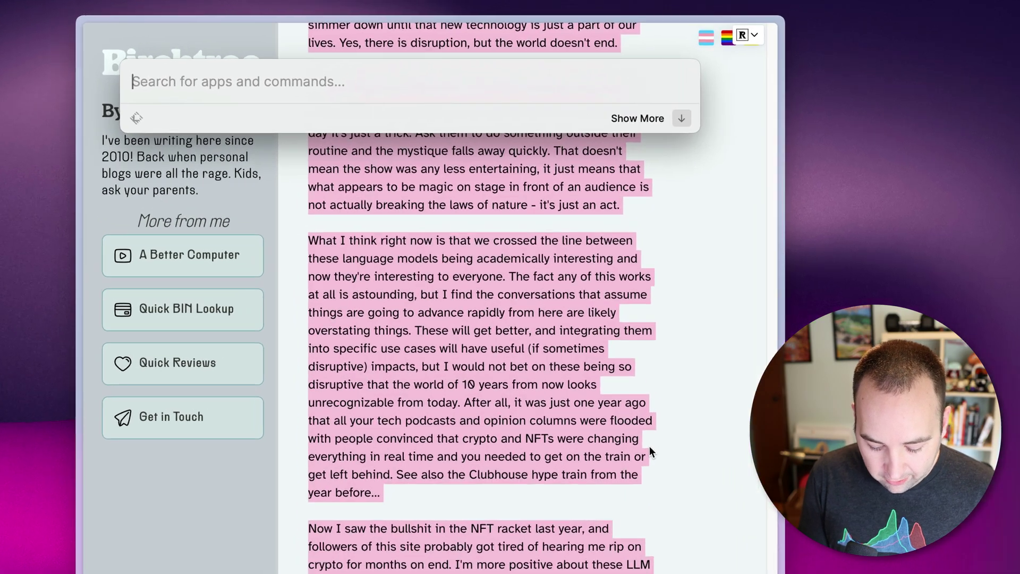
text(rtaycast ai)
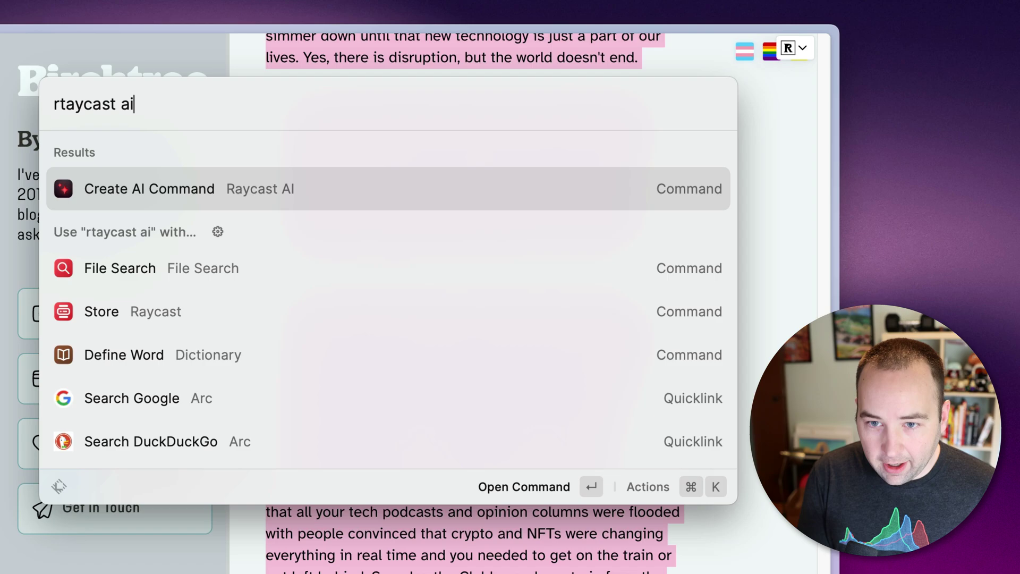
key(Left)
key(Left)
key(Left)
key(Left)
key(Left)
key(Left)
key(Left)
key(Left)
key(Left)
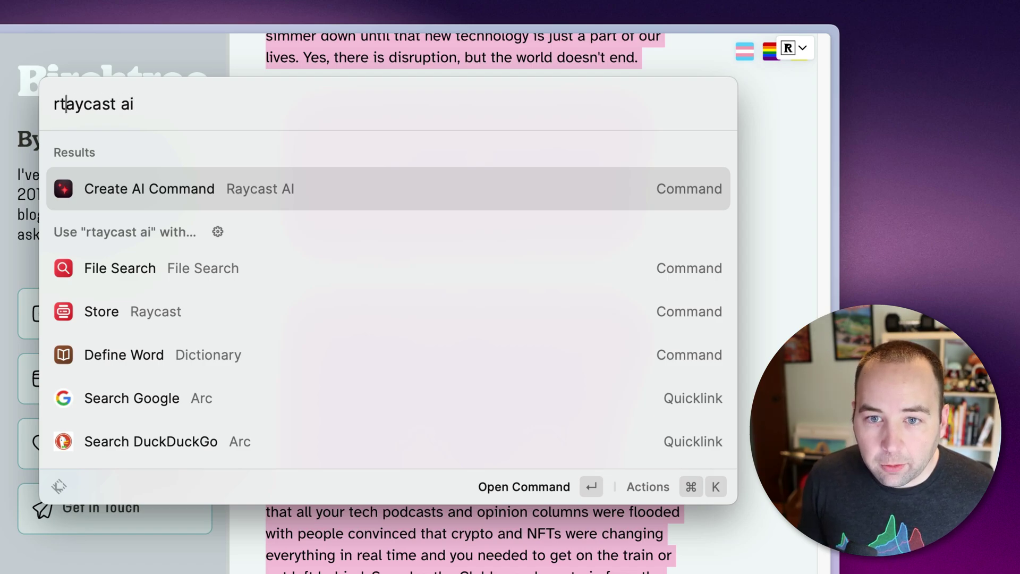
key(BackSpace)
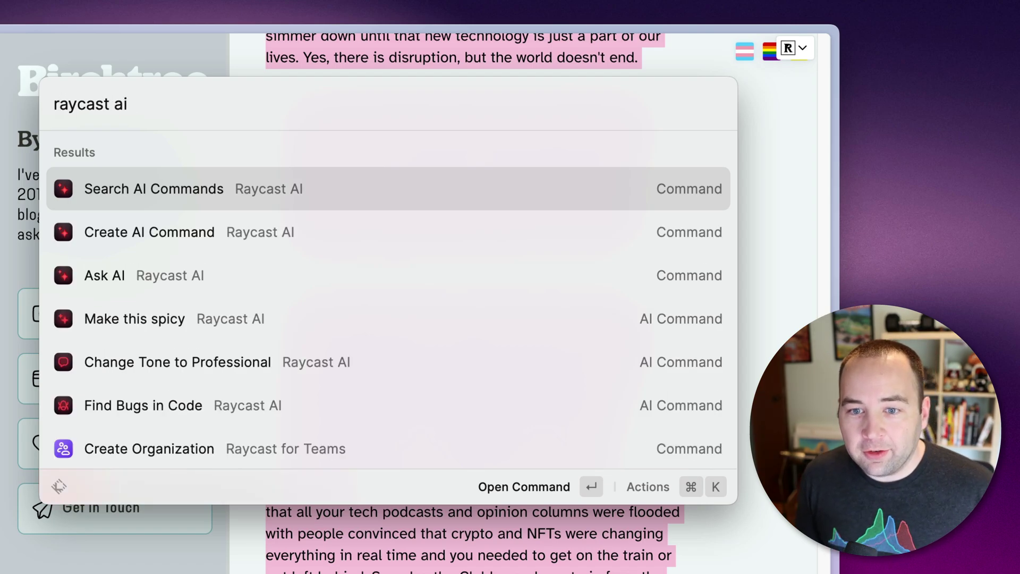
key(Return)
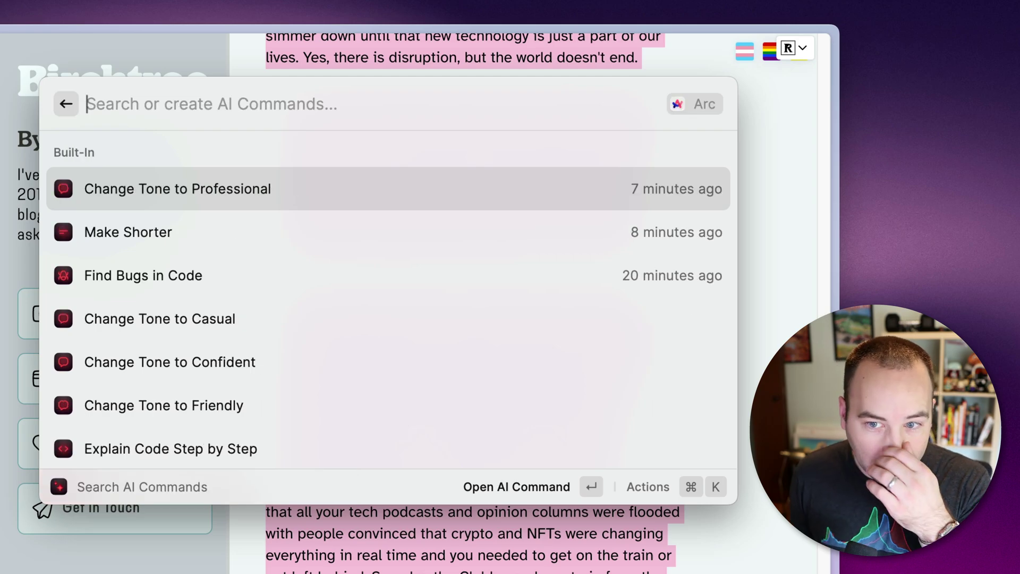
key(Down)
key(Down)
key(Down)
key(Down)
key(Down)
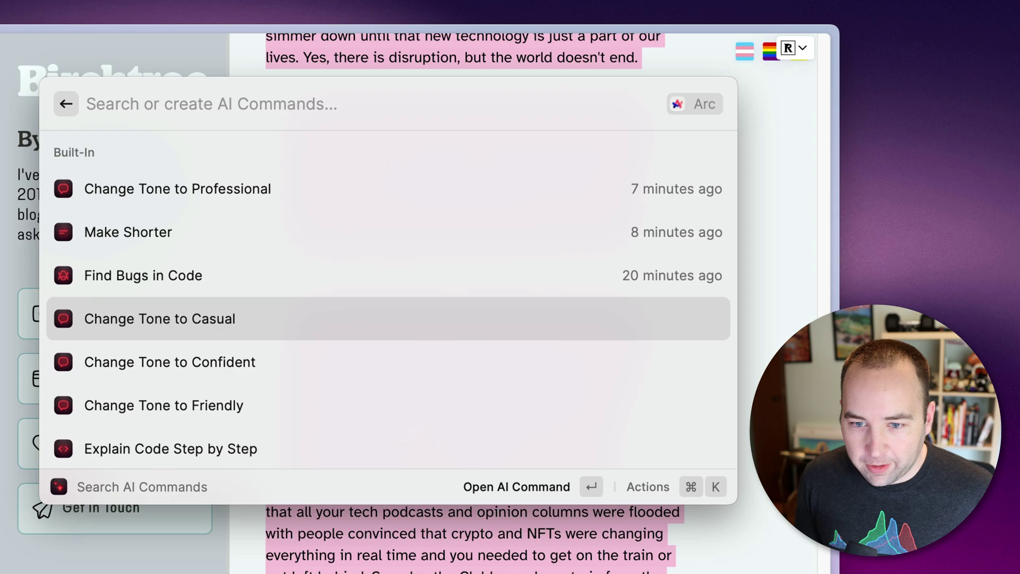
key(Down)
key(Down)
key(Down)
key(Down)
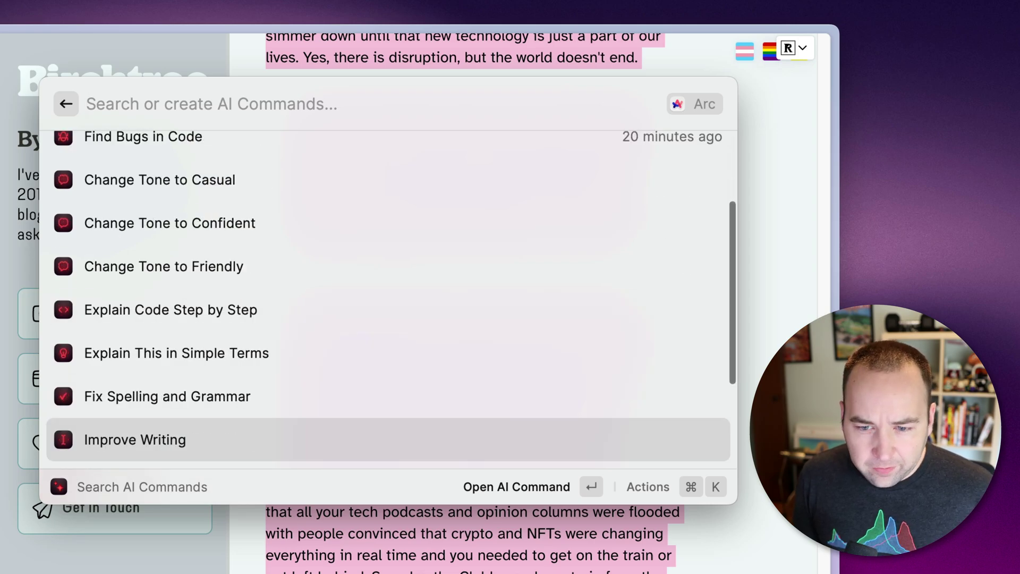
key(Down)
key(Down)
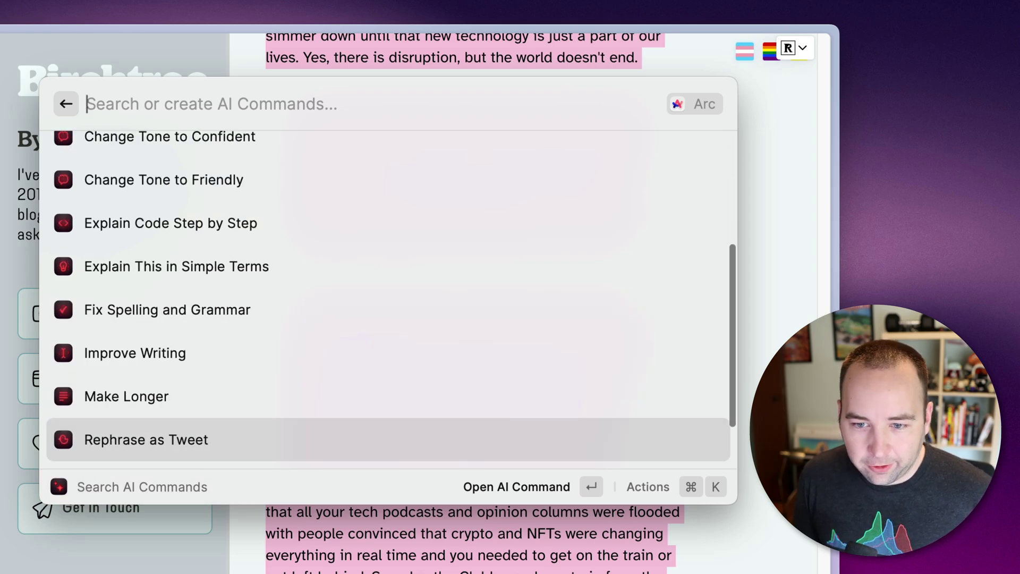
key(Up)
key(Up)
key(Up)
key(Up)
key(Up)
key(Up)
key(Up)
key(Up)
key(Up)
key(Up)
key(Up)
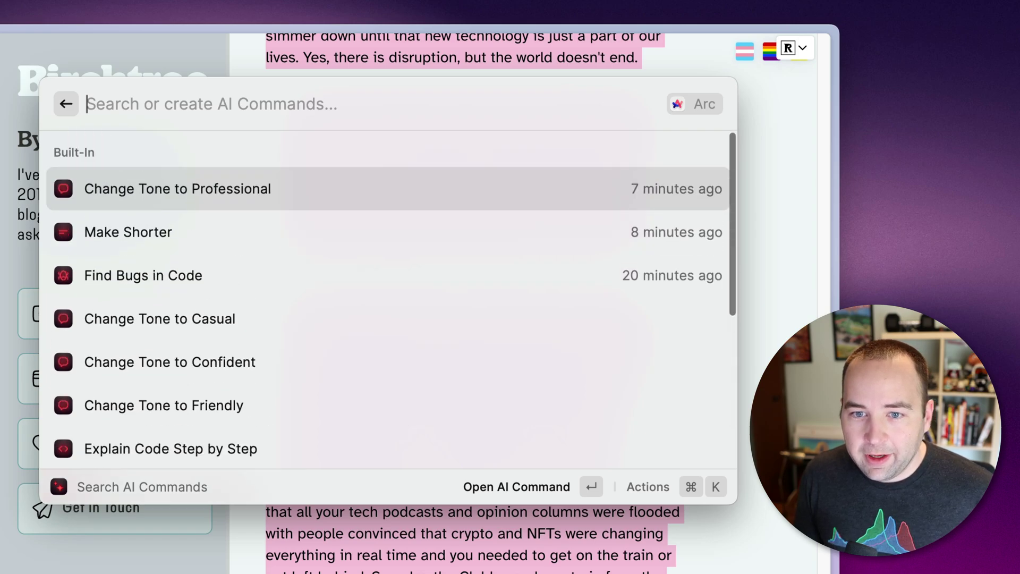
key(Down)
key(Return)
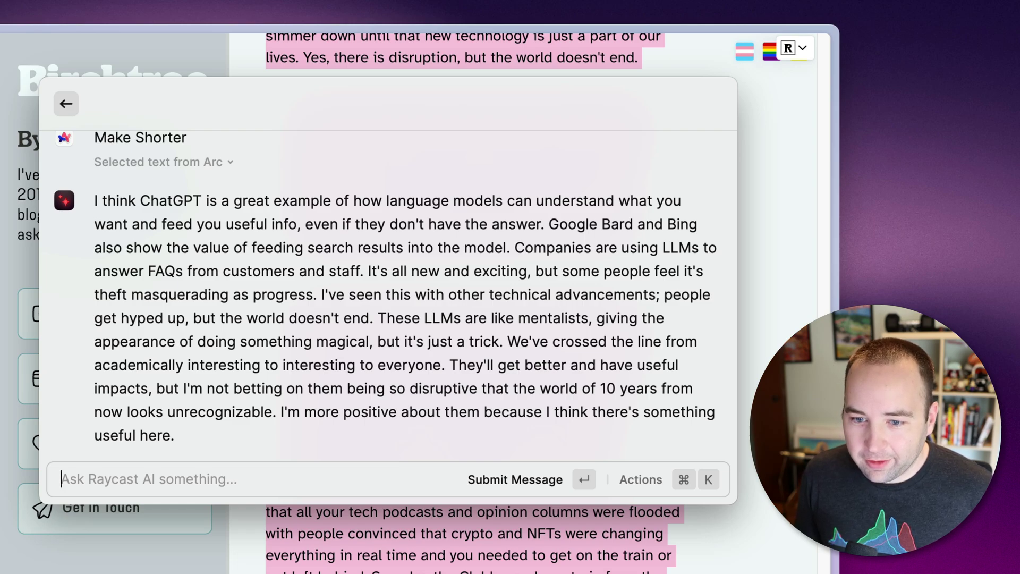
- Regenerate the Make Shorter response twice for a briefer summary
key(super+r)
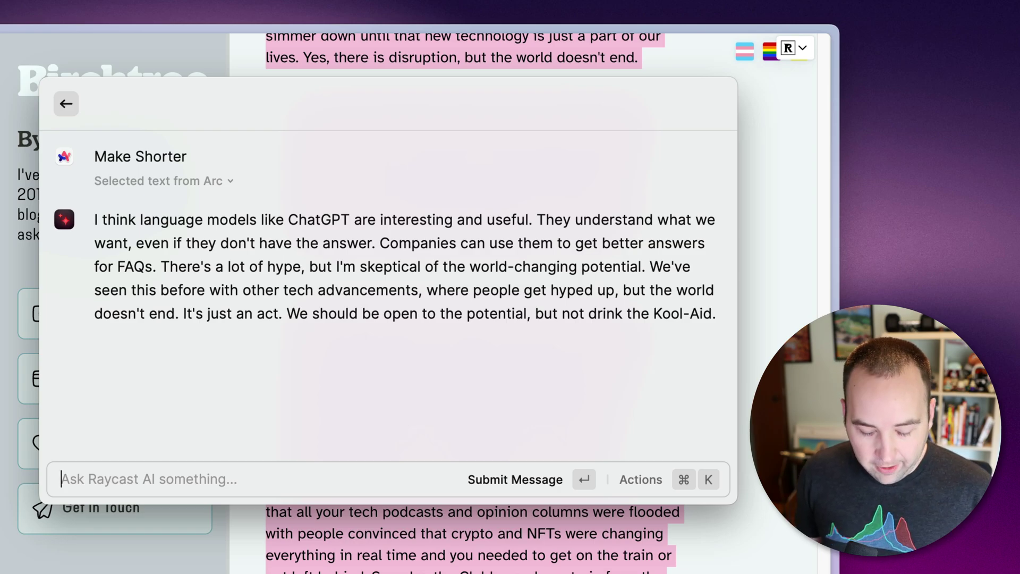
key(super+r)
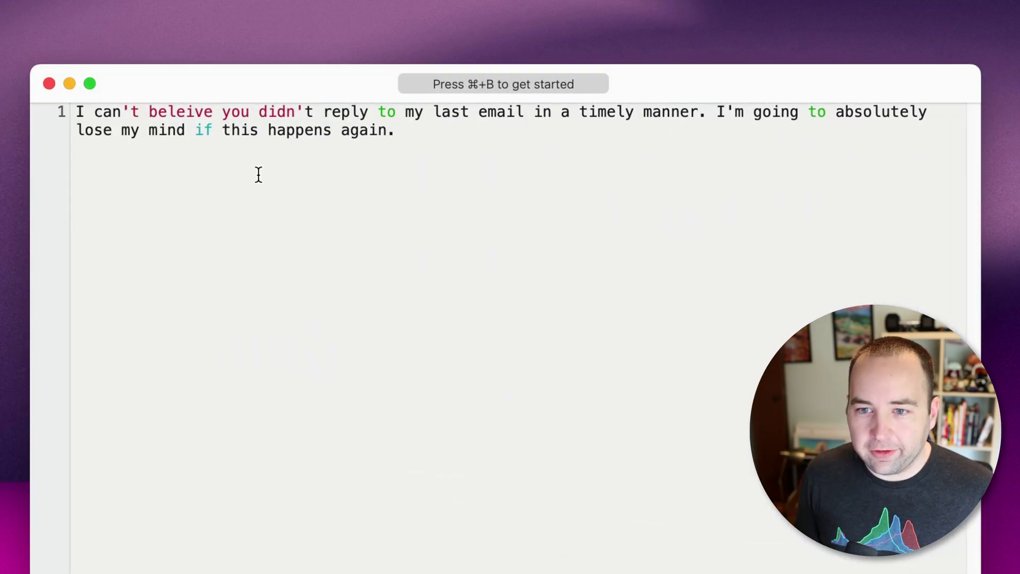
- Rewrite the whole angry email draft with Change Tone to Professional, regenerating it once
key(super+a)
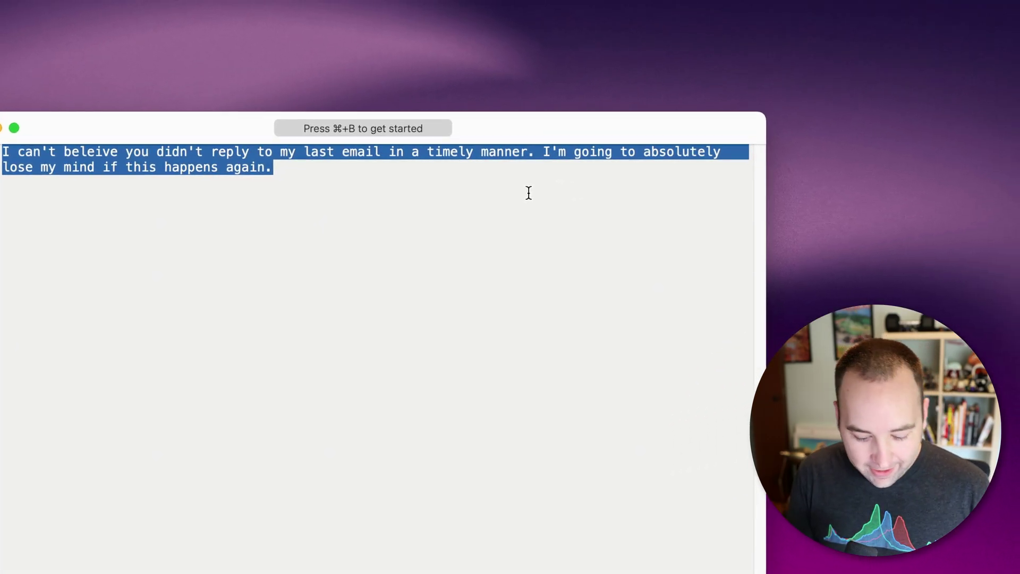
key(super+b)
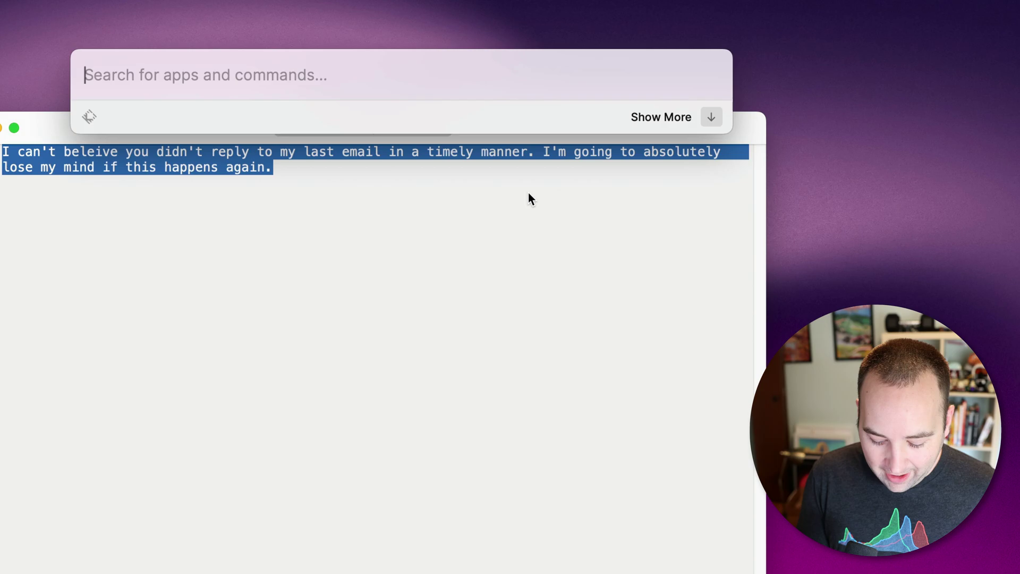
text(profe)
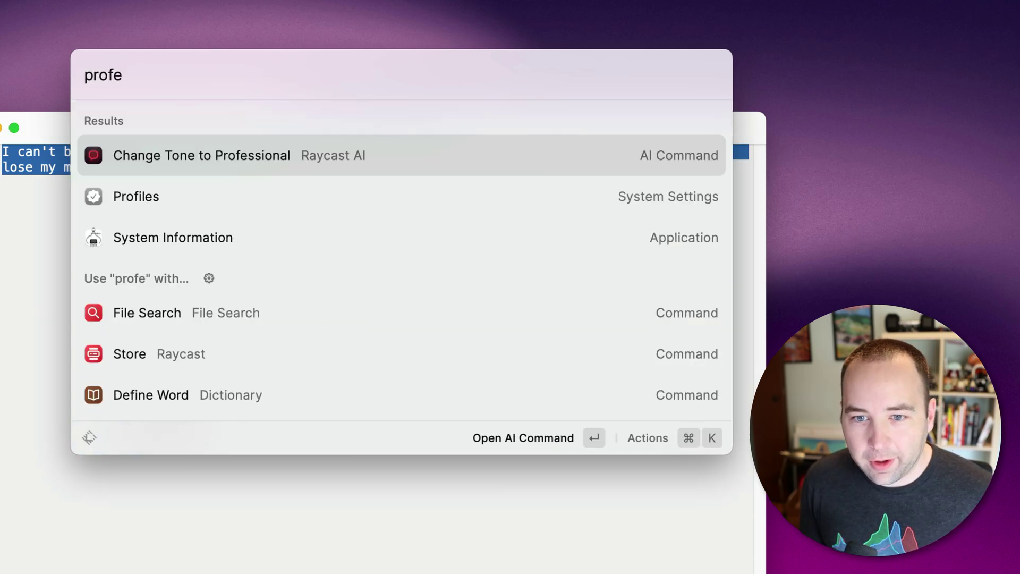
key(Return)
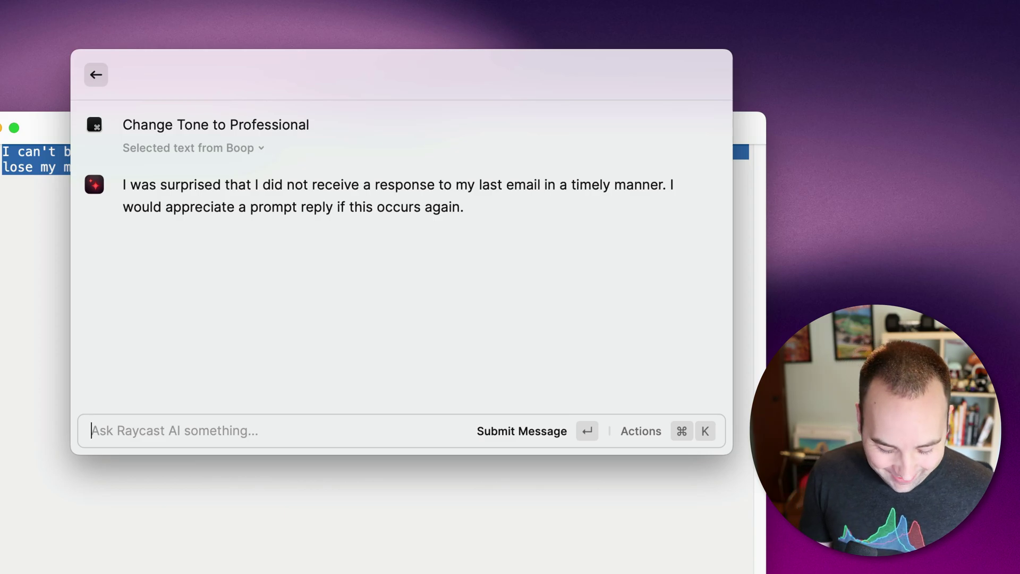
key(super+r)
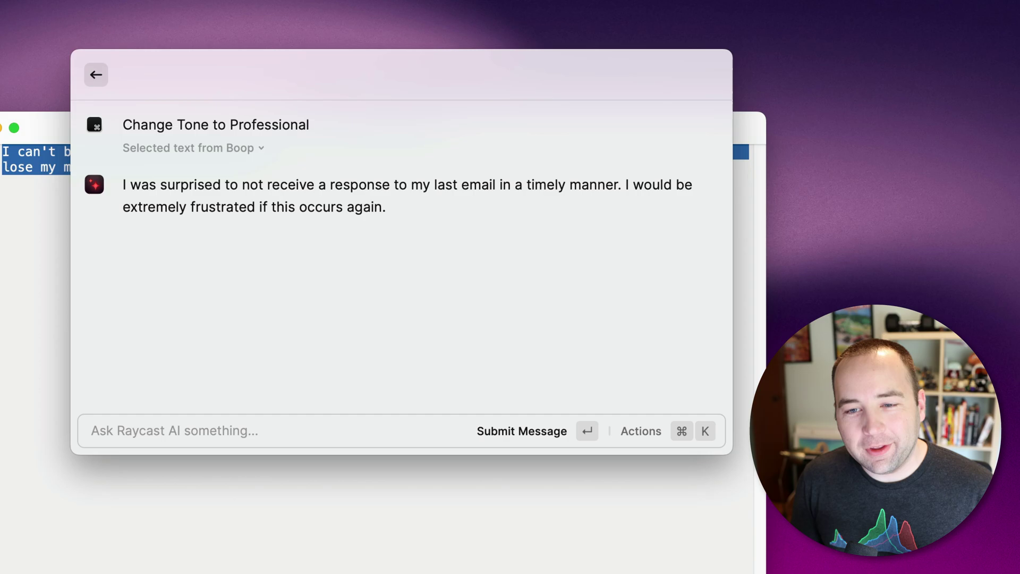
- Dismiss Raycast and deselect the text in the editor
key(Escape)
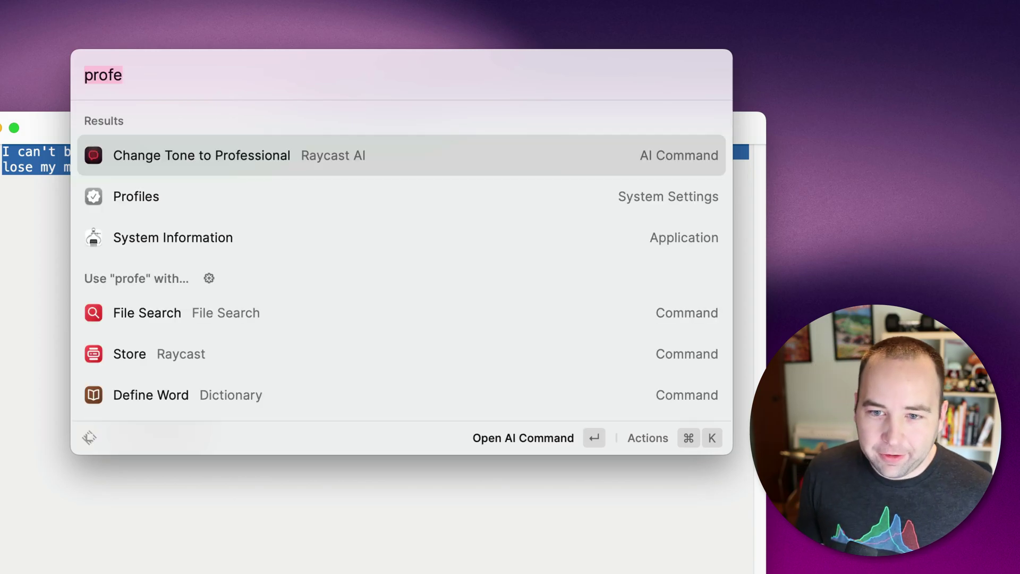
key(Escape)
click(317, 209)
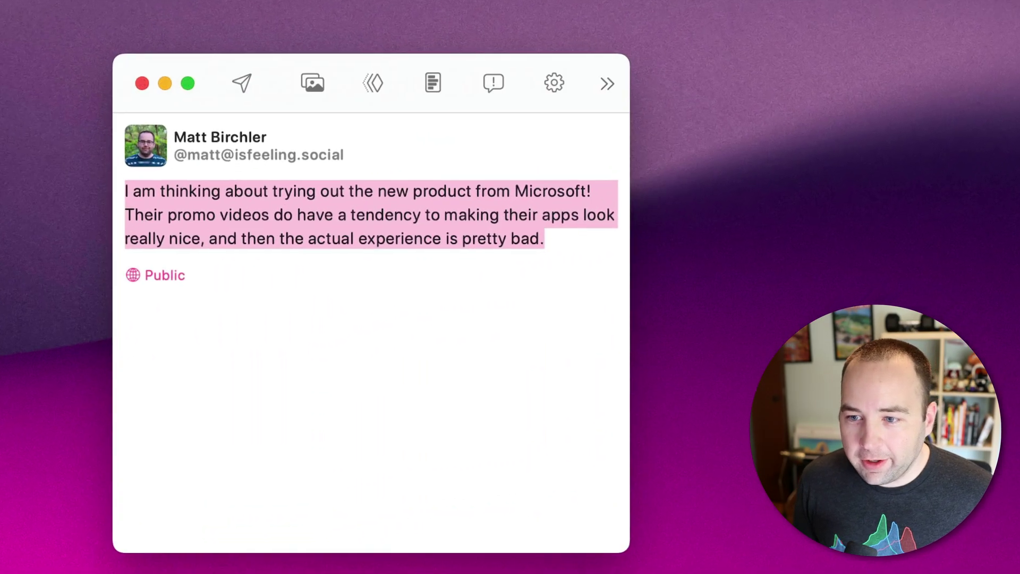
- Select the Microsoft post in Mona Beta and run Make this spicy on it, regenerating once
click(566, 221)
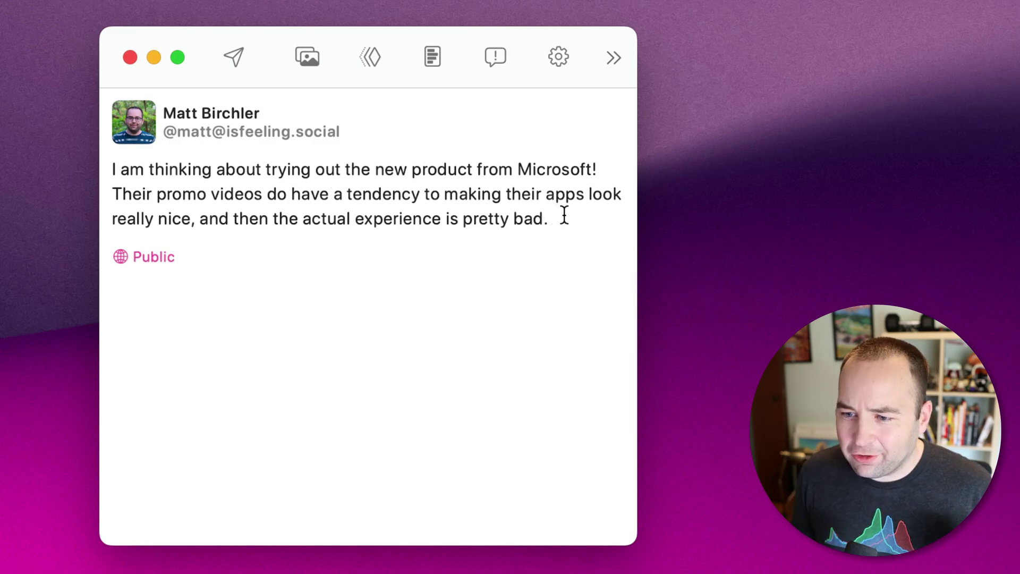
drag(562, 216, 63, 165)
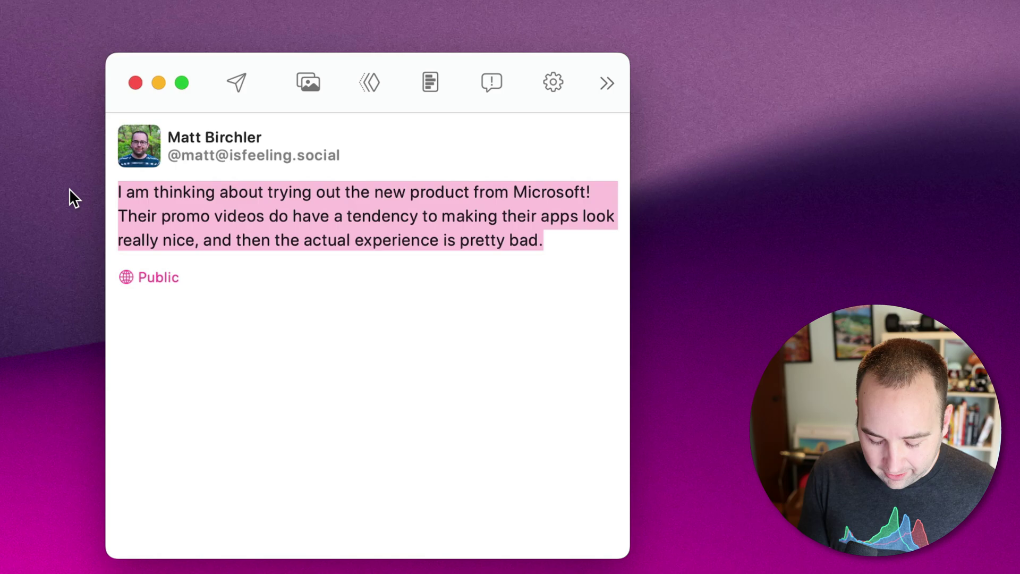
key(alt+space)
text(spi)
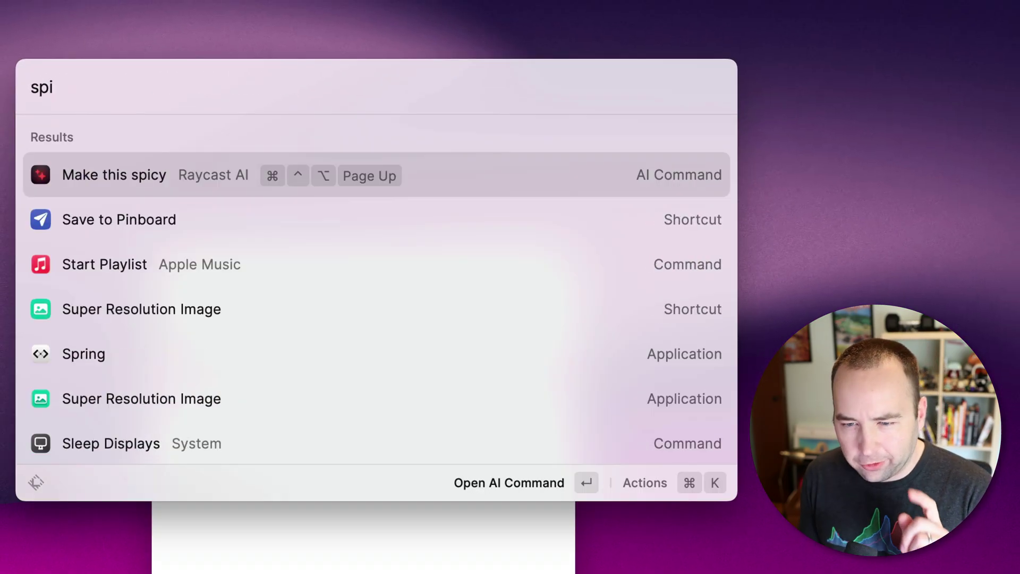
key(Return)
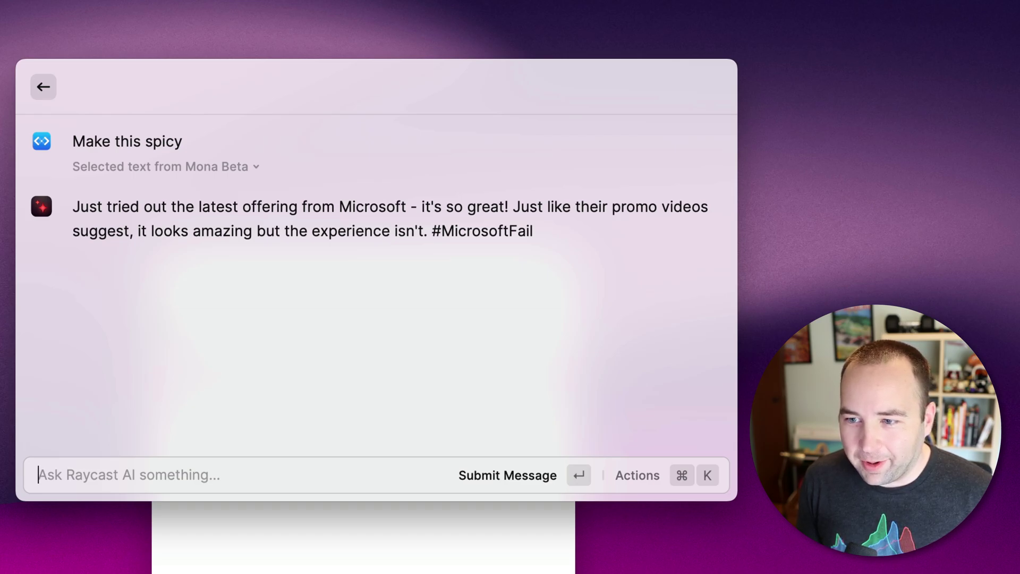
key(super+r)
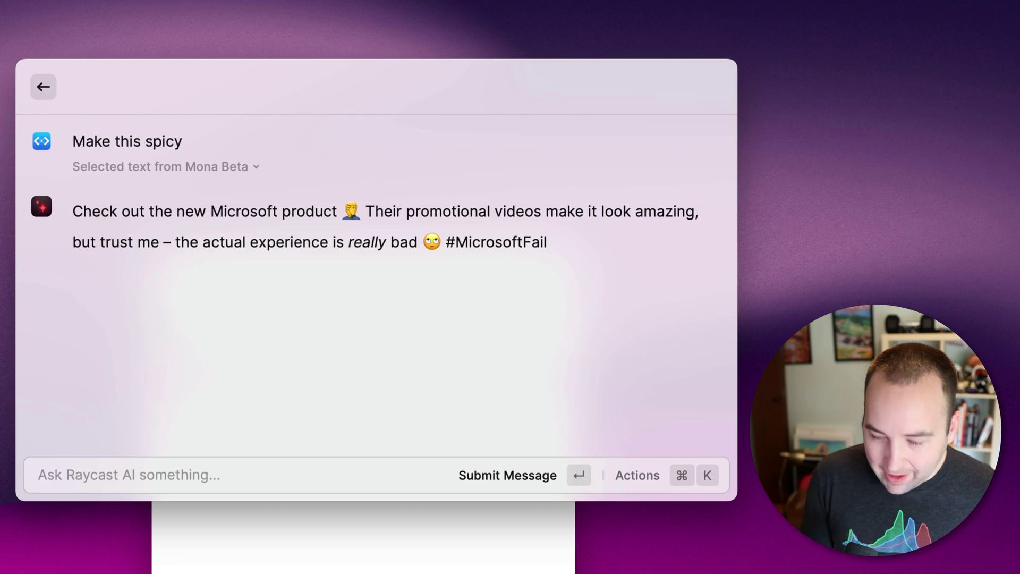
key(super+k)
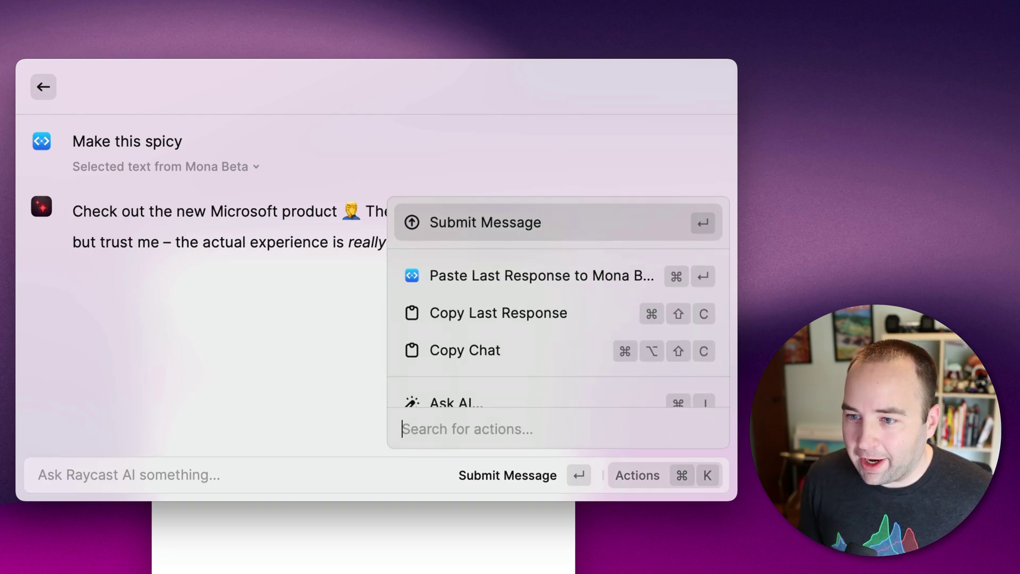
- Paste the last spicy response into the Mona Beta post, replacing the original text
key(Down)
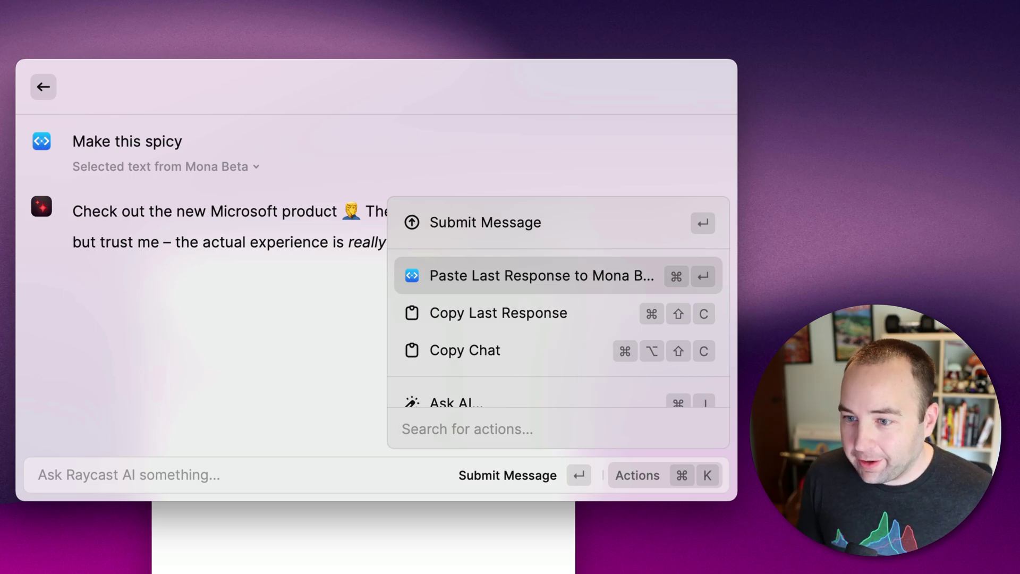
key(Down)
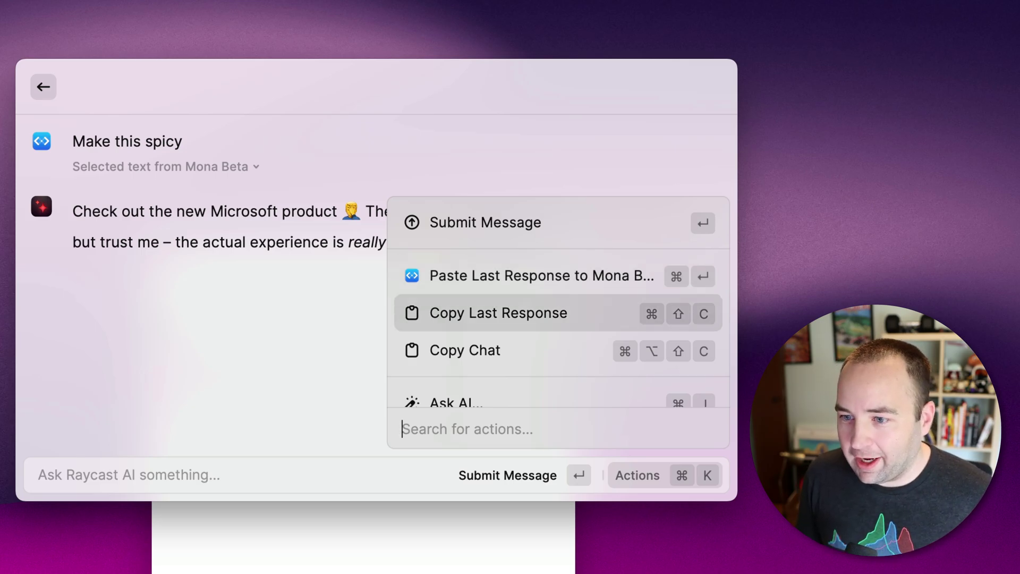
key(Down)
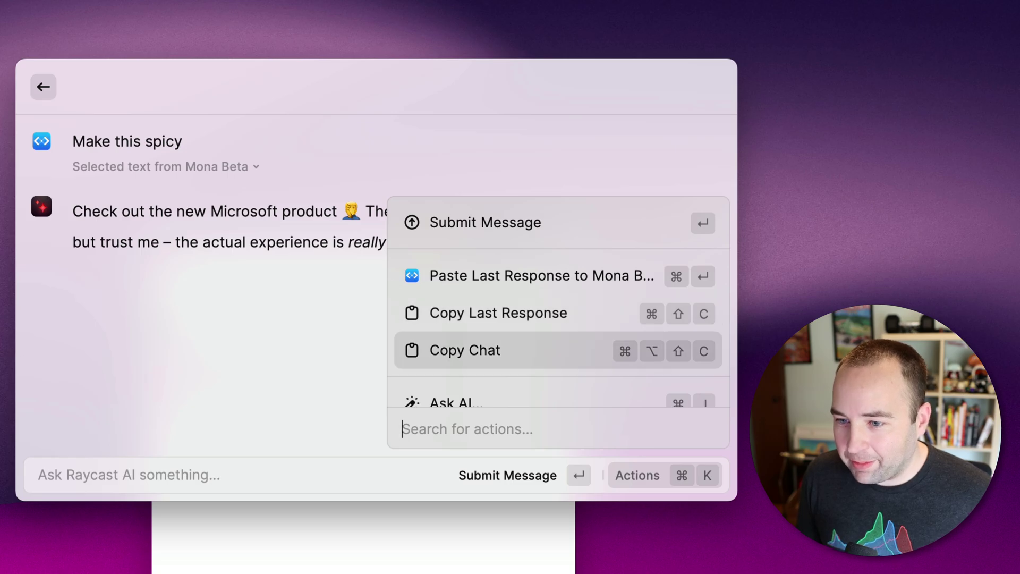
key(Down)
key(Down)
key(Up)
key(Up)
key(Up)
key(Up)
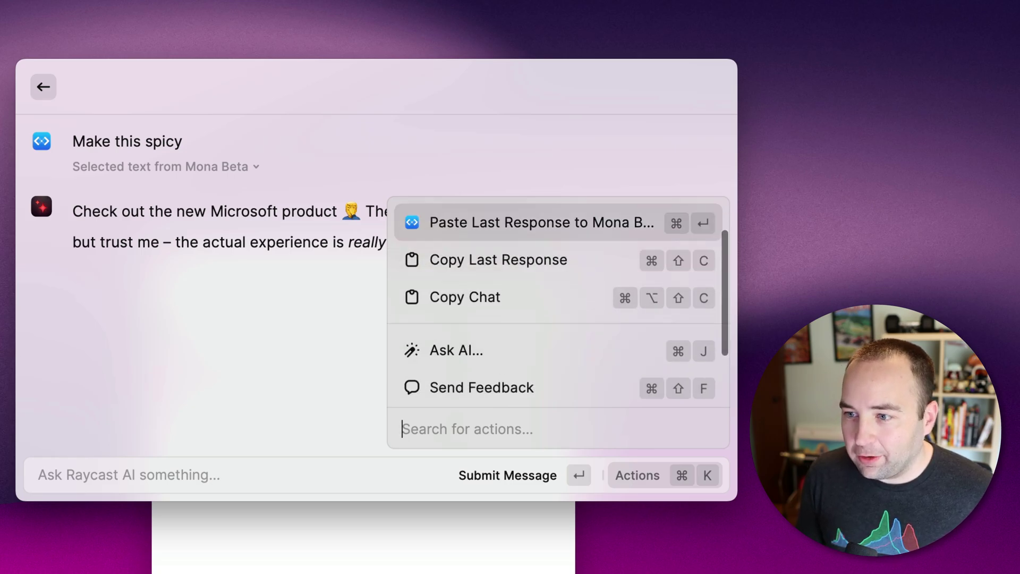
key(Return)
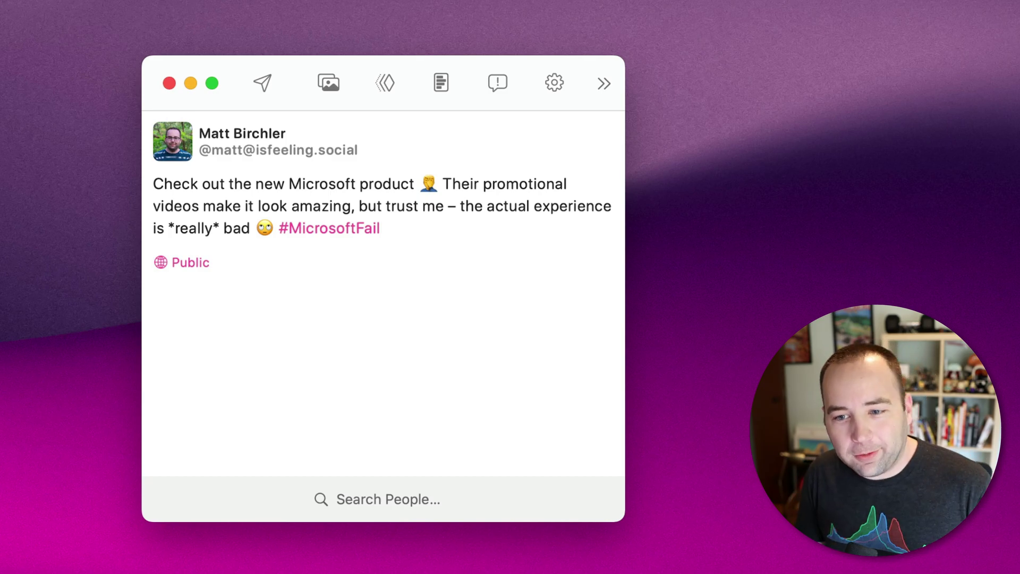
- Run Change Tone to Professional on the whole selected Mastodon post, then close Raycast
key(super+a)
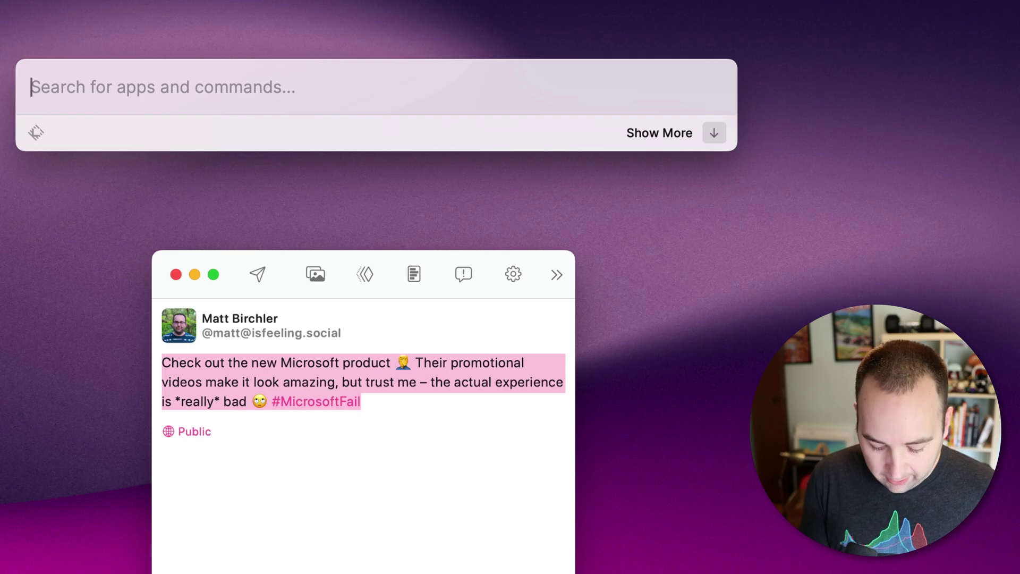
text(profe)
key(Return)
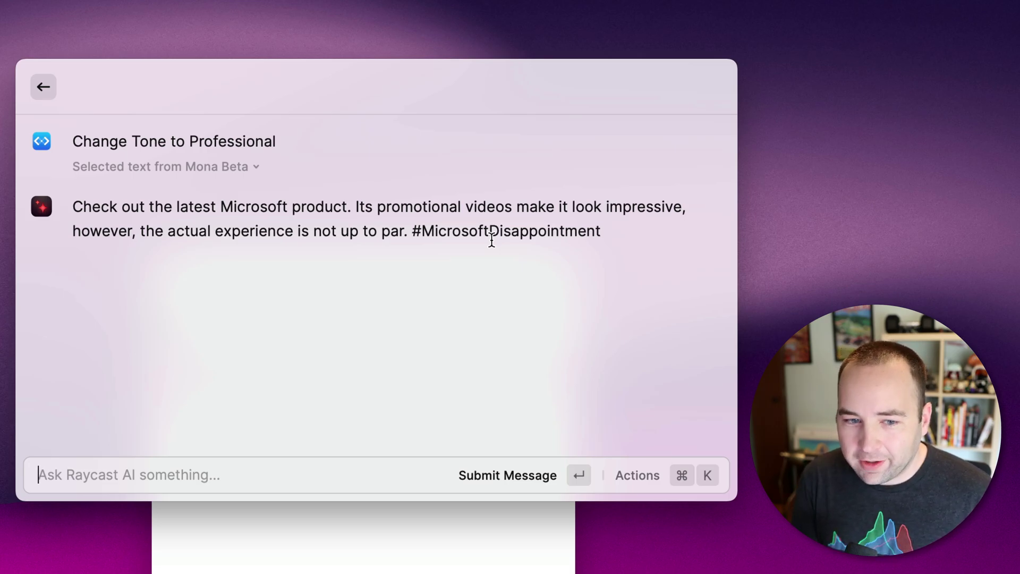
key(Escape)
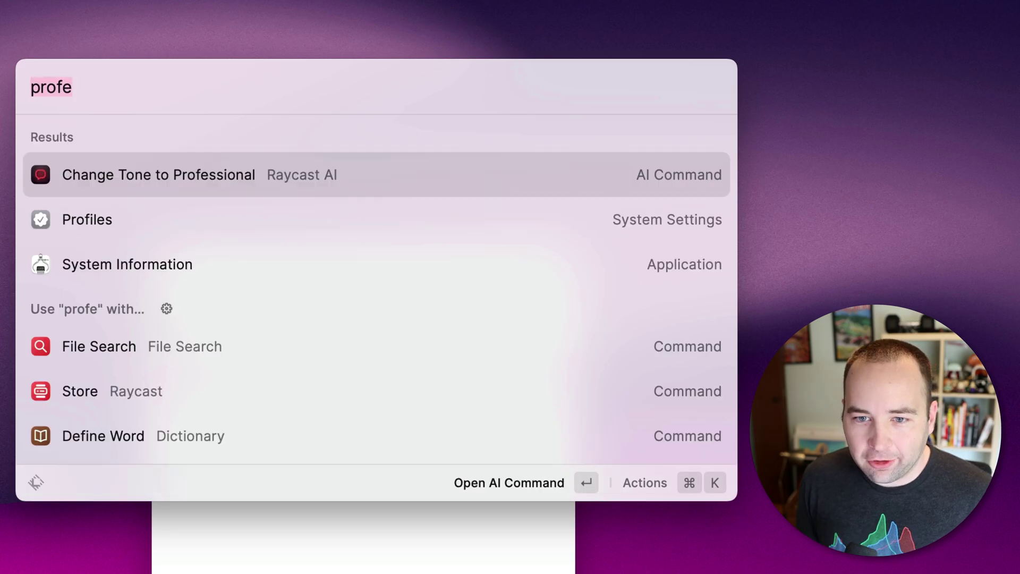
text(spic)
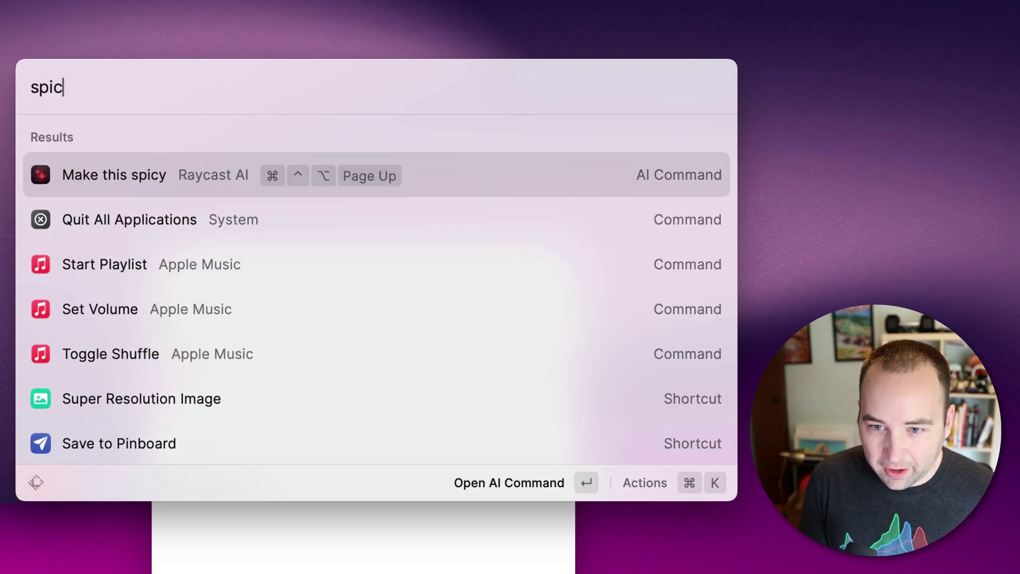
key(Escape)
key(Escape)
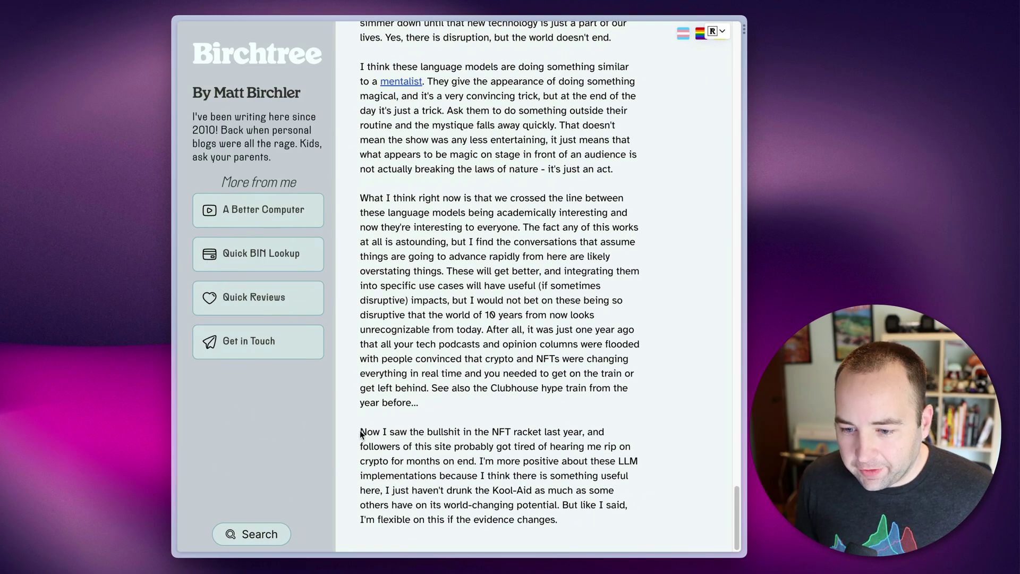
drag(361, 432, 573, 518)
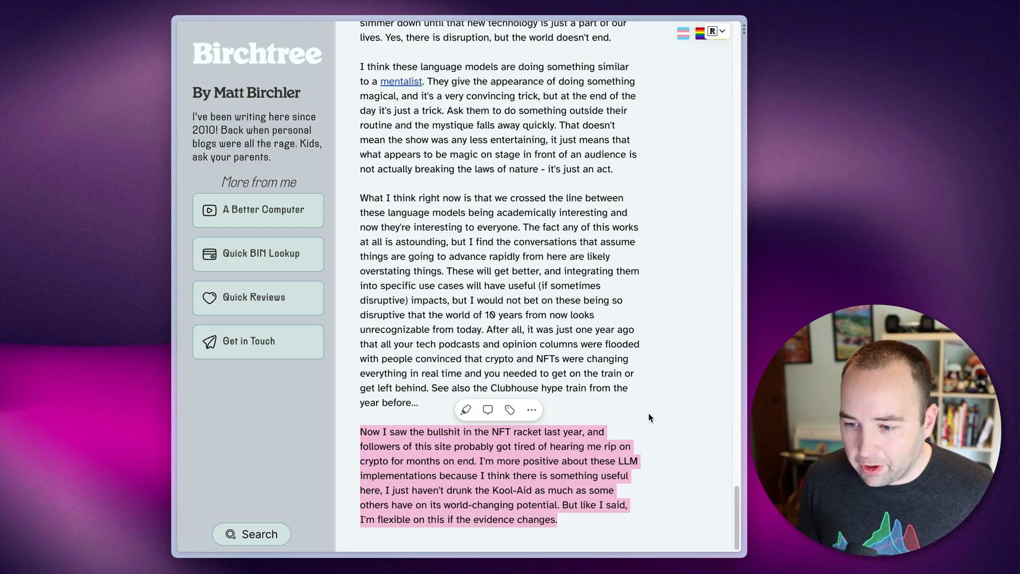
key(ctrl+alt+super+s)
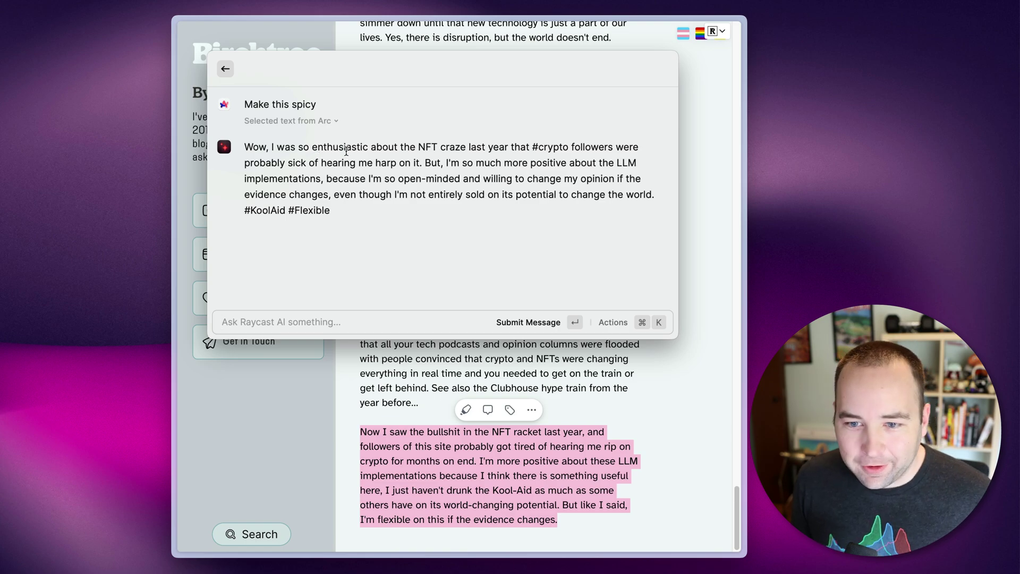
key(Escape)
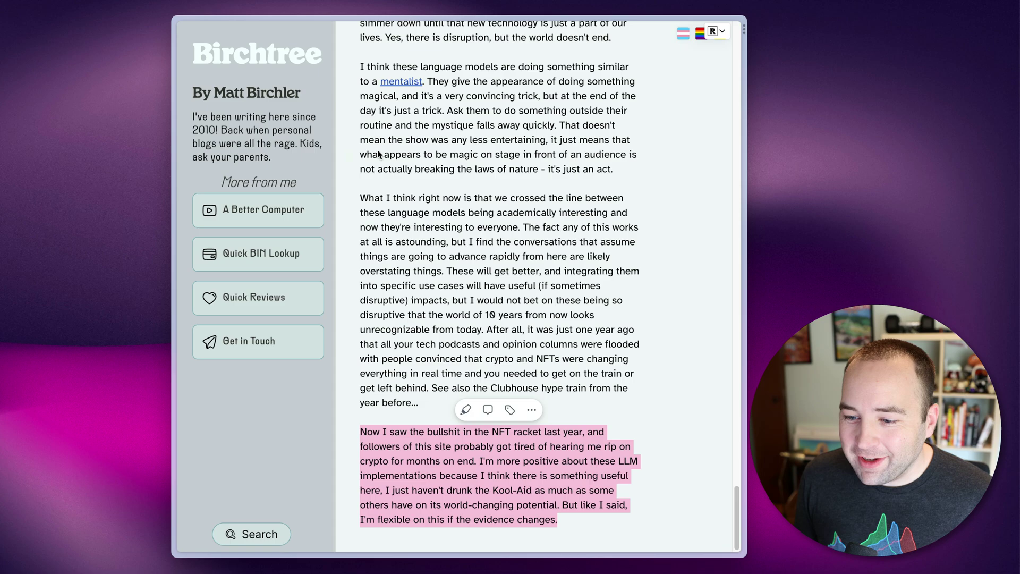
click(485, 190)
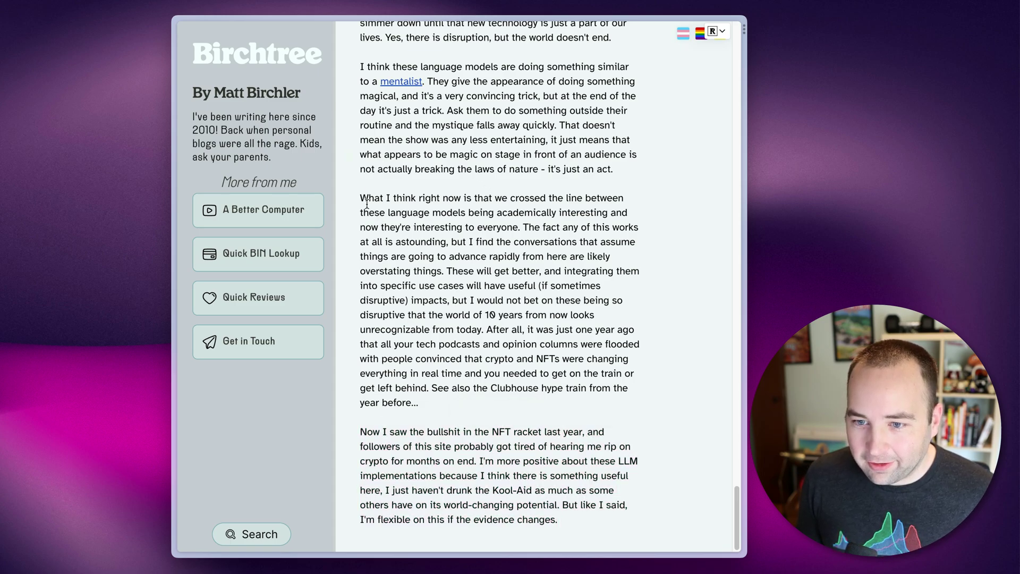
drag(365, 200, 518, 402)
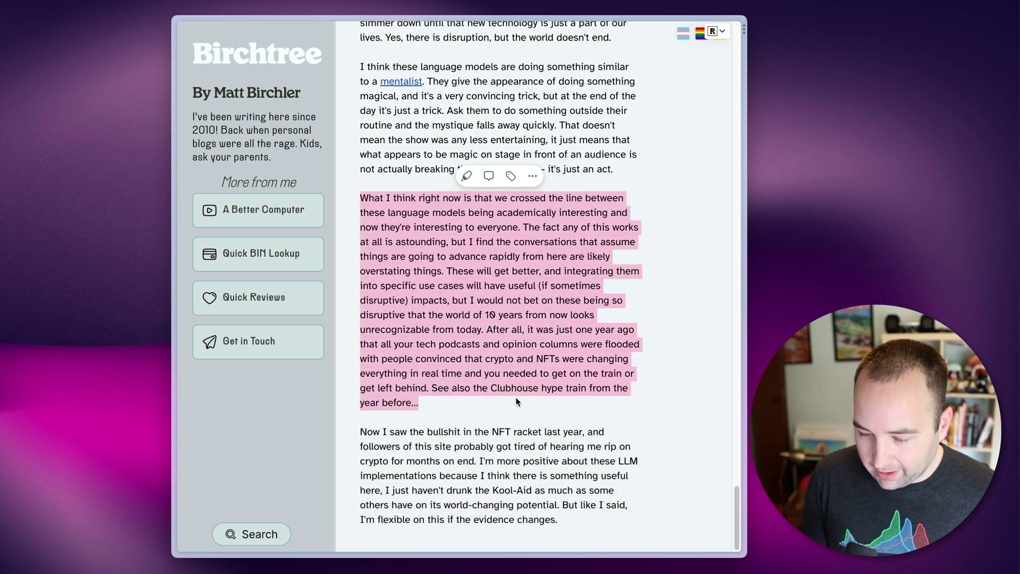
key(super+shift+s)
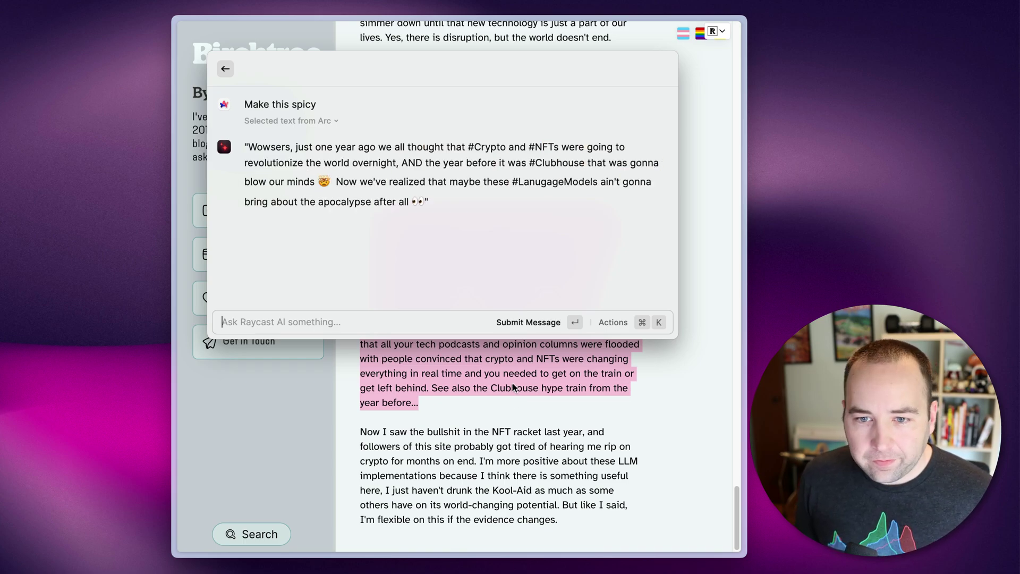
key(Escape)
click(322, 425)
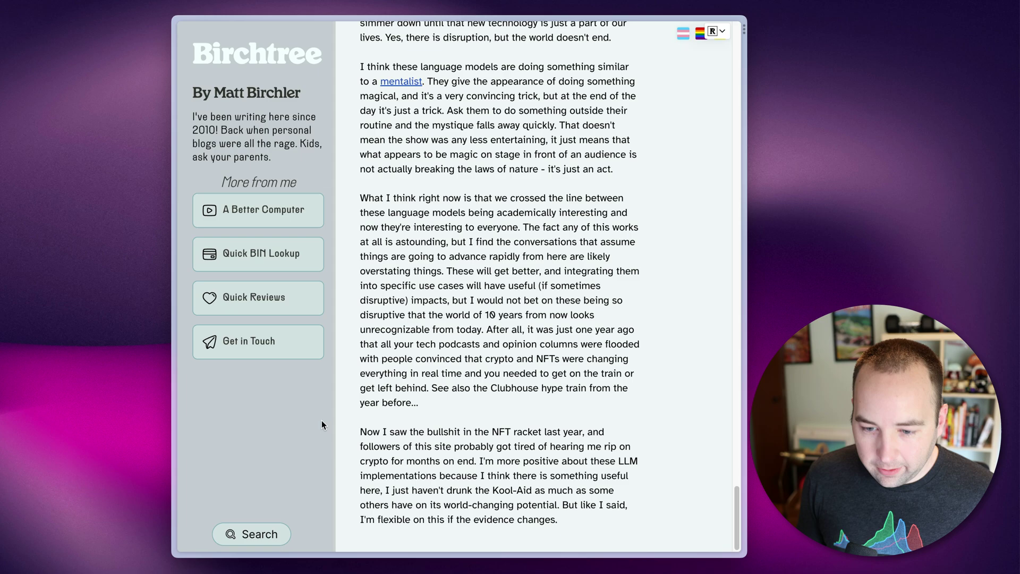
- Open Search AI Commands and bring up the actions for the custom Make this spicy command
key(super+m)
key(super+space)
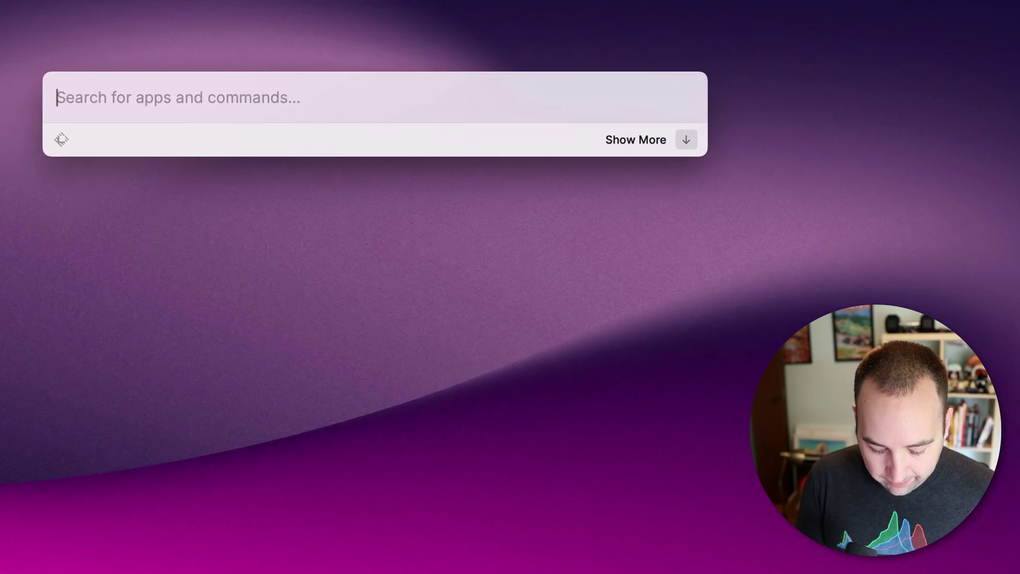
text(raycast ai)
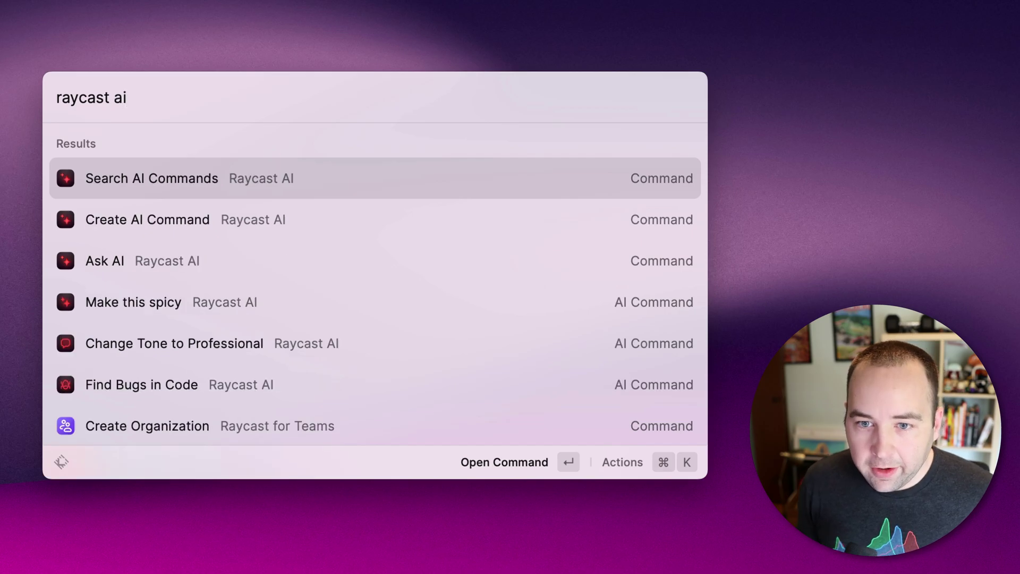
key(Return)
key(Down)
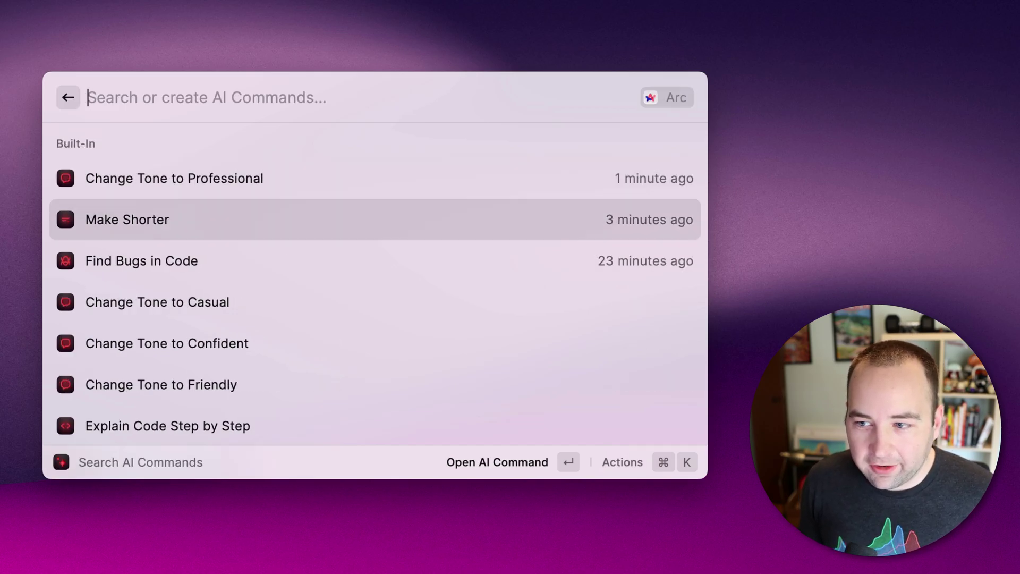
key(Down)
key(Down)
key(Down)
key(Down)
key(Down)
key(Up)
key(Up)
key(Up)
key(Up)
key(Up)
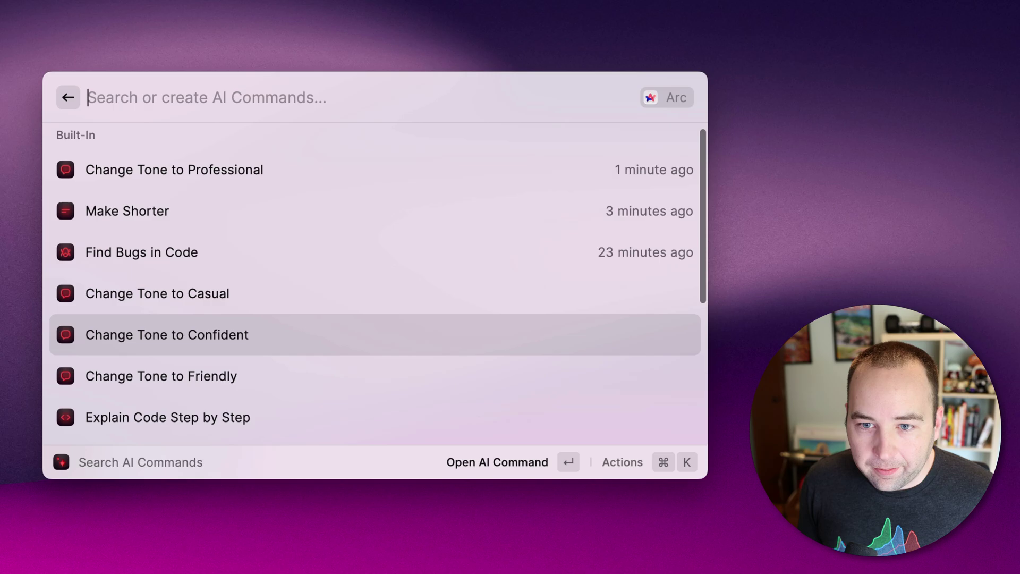
key(Down)
key(Down)
key(Down)
key(Down)
key(Down)
key(Down)
key(Down)
key(Down)
key(Down)
key(Down)
key(Down)
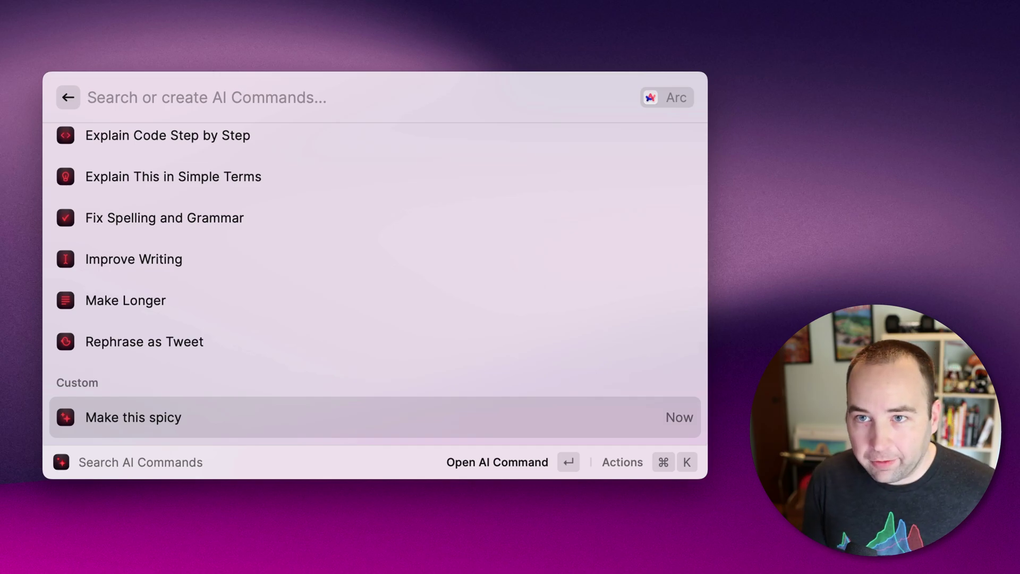
key(cmd+k)
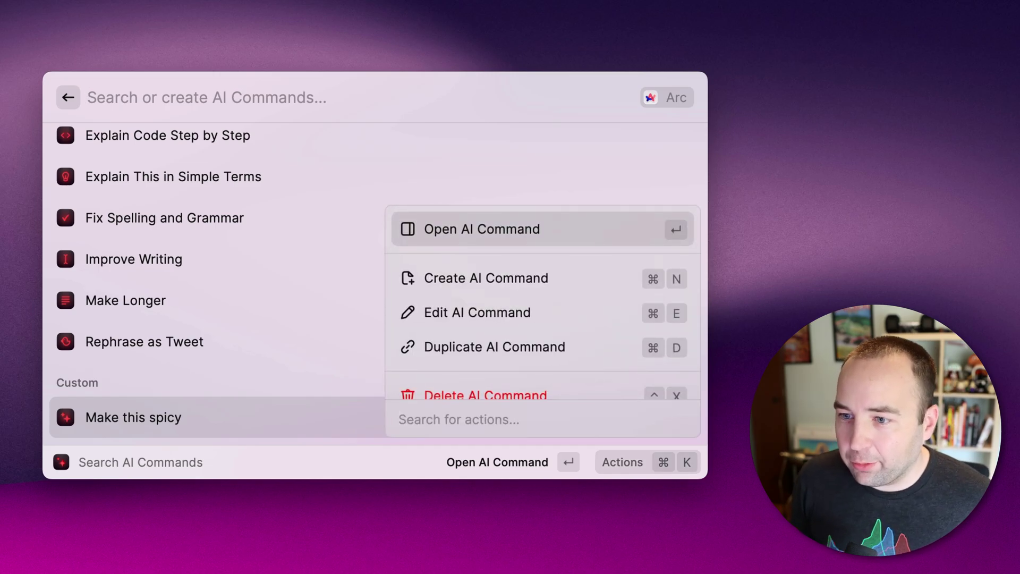
- Open Make this spicy for editing and review its instruction and Maximum creativity setting
key(Down)
key(Down)
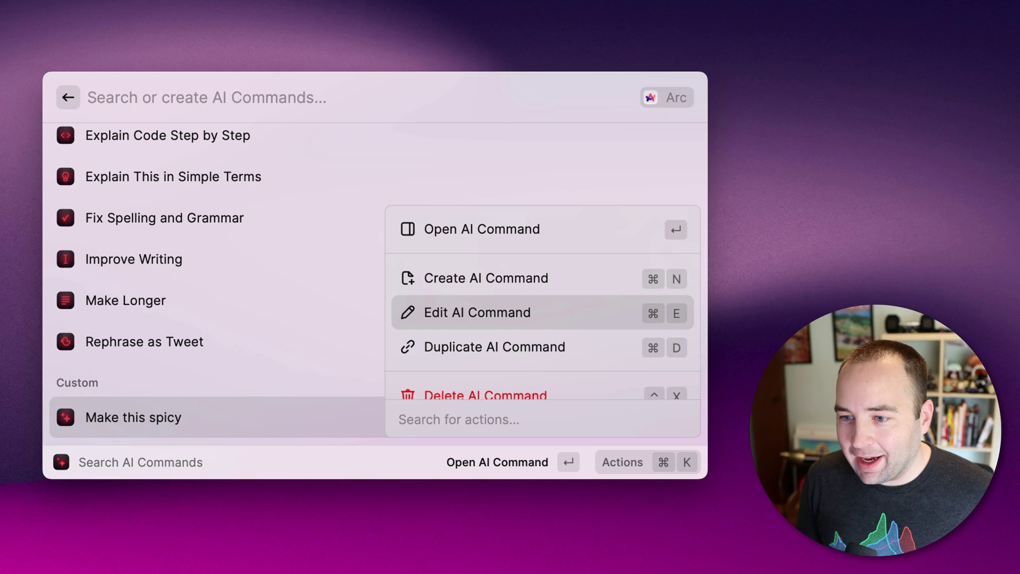
key(Return)
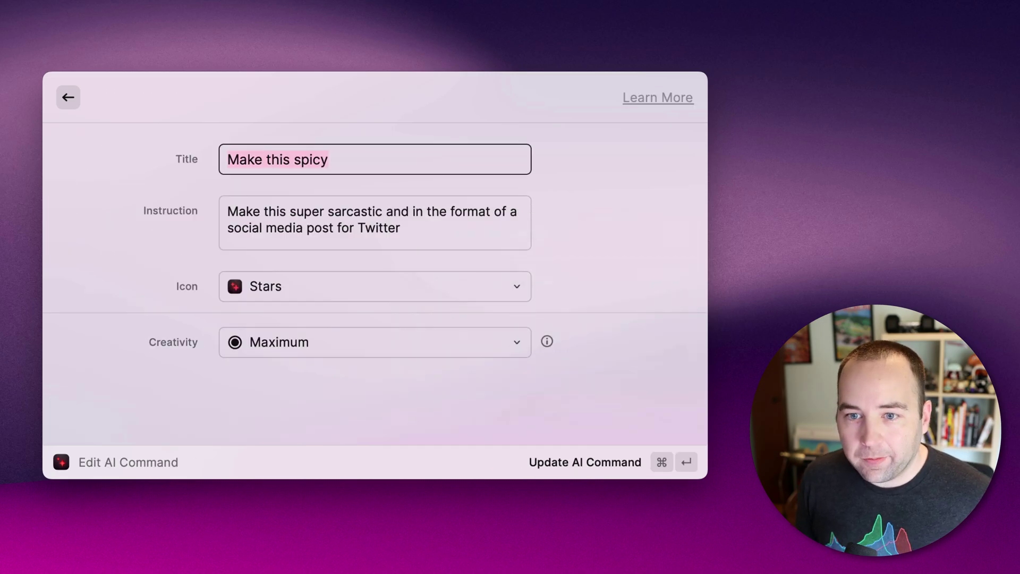
click(401, 227)
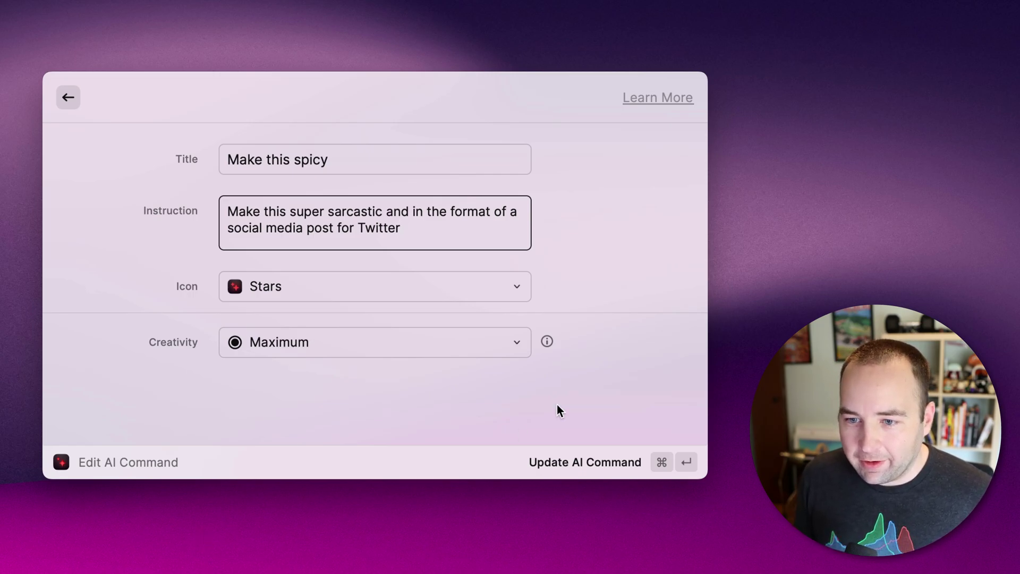
click(310, 347)
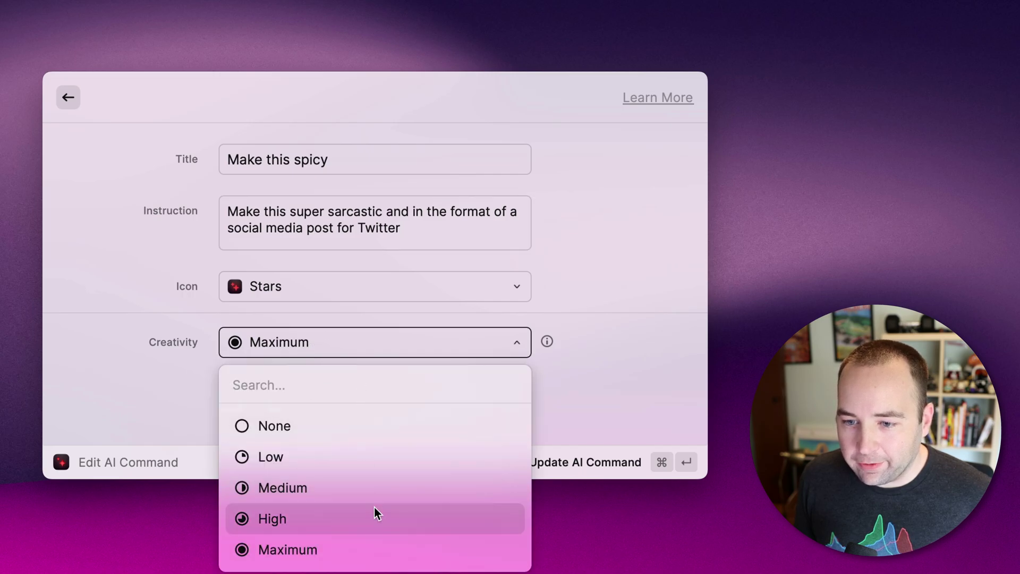
click(607, 368)
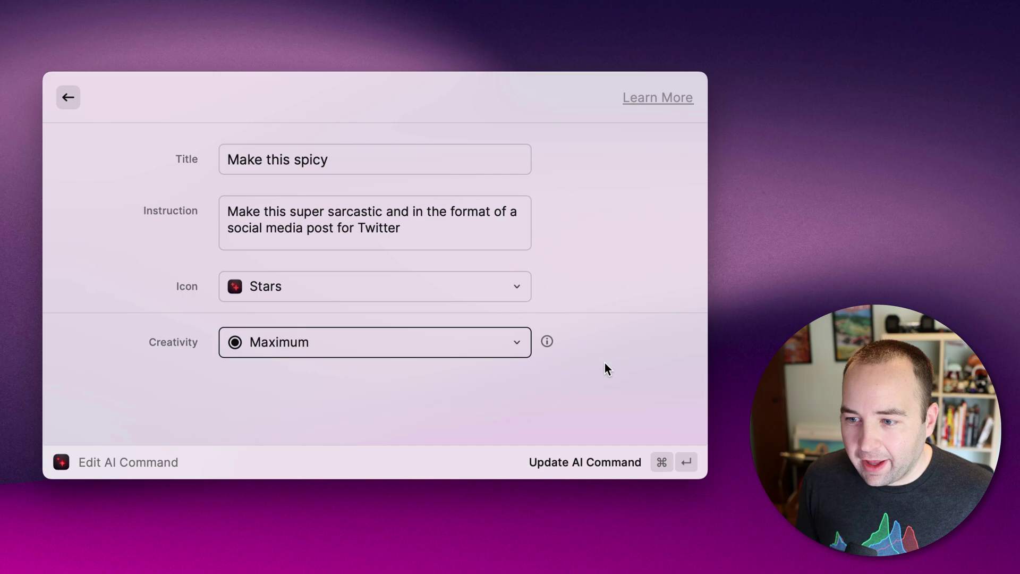
- Save Make this spicy unchanged, briefly open a blank Create AI Command form, then clear the search
key(super+Return)
key(Escape)
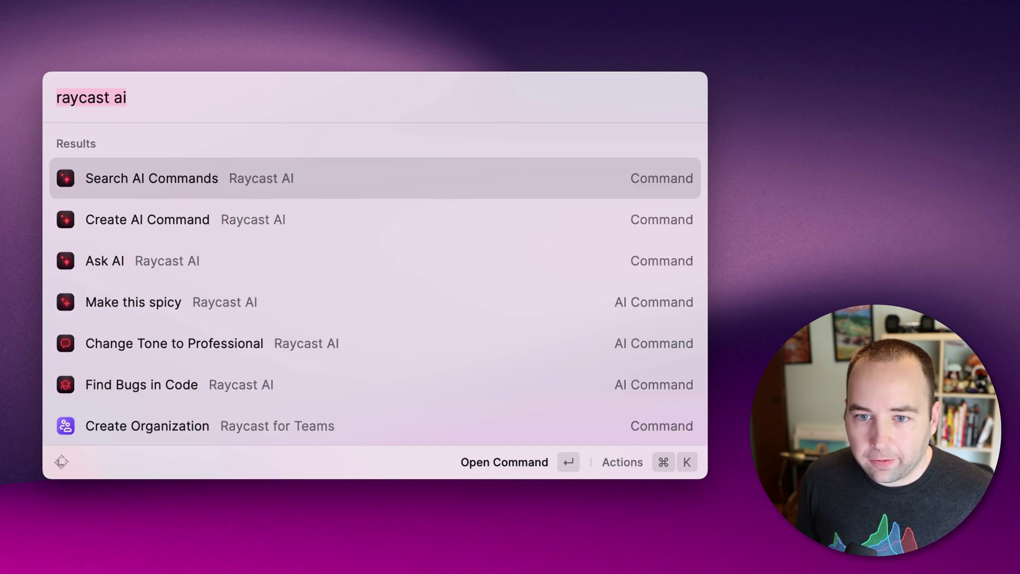
key(Down)
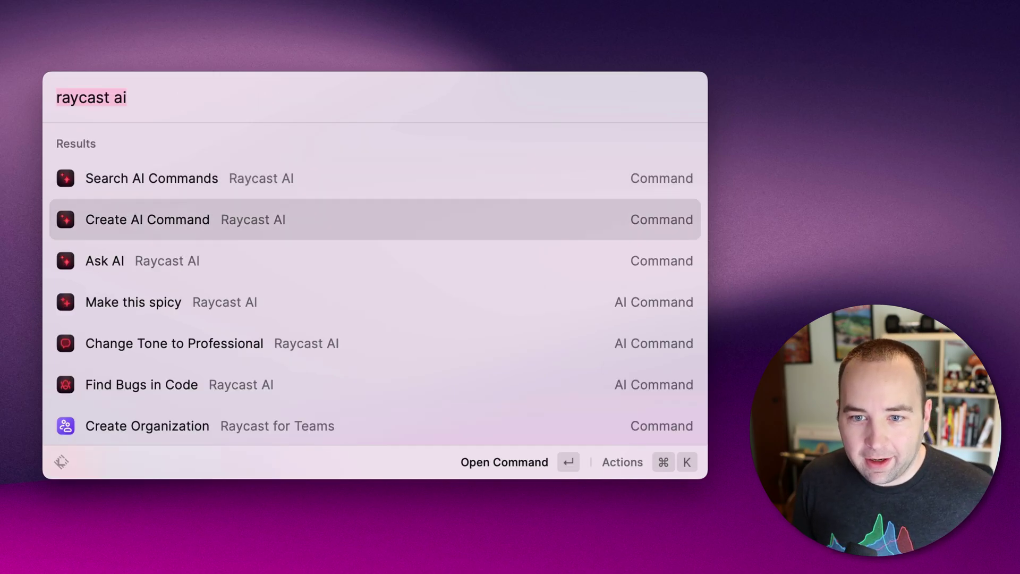
key(Return)
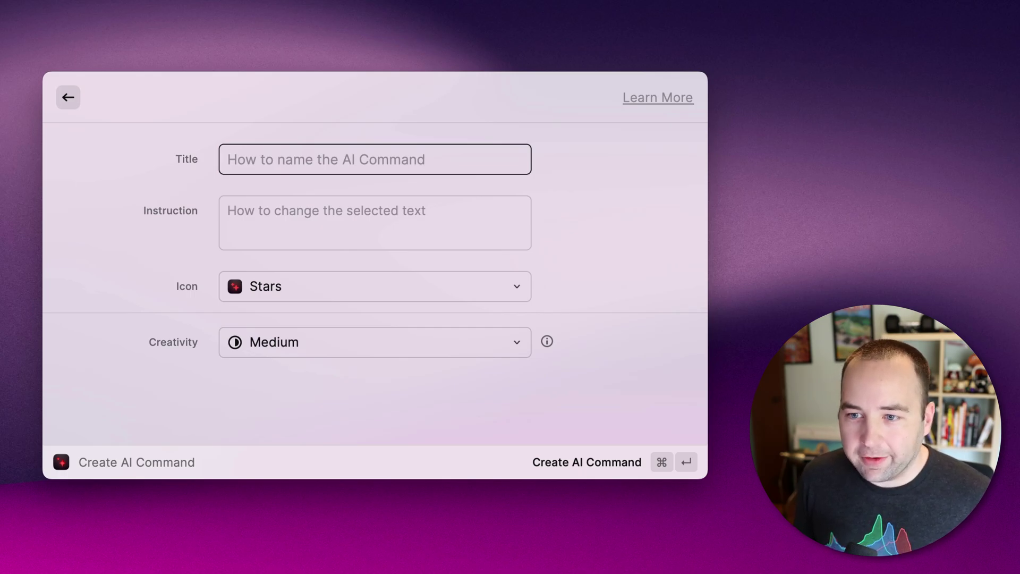
key(Escape)
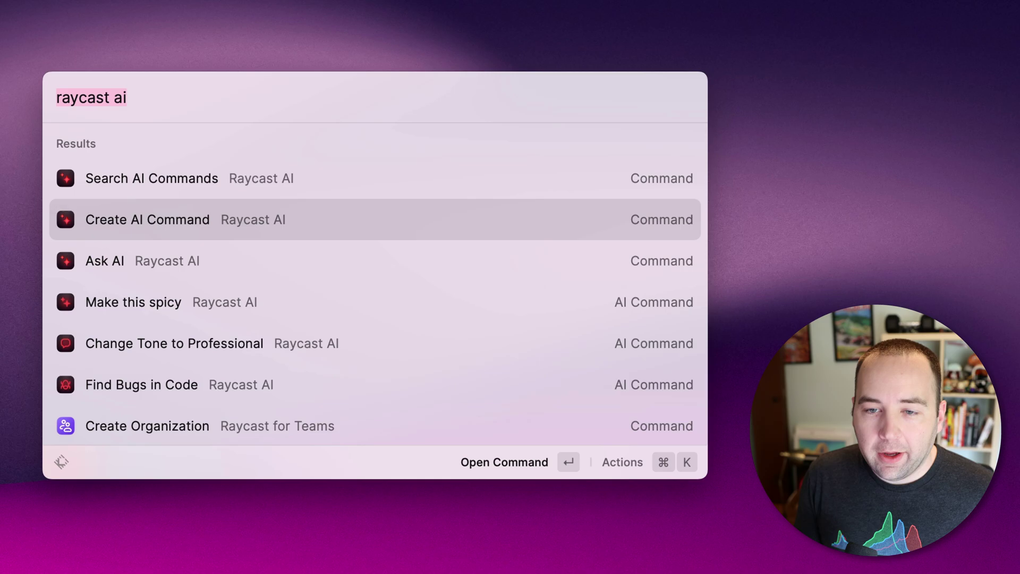
key(Escape)
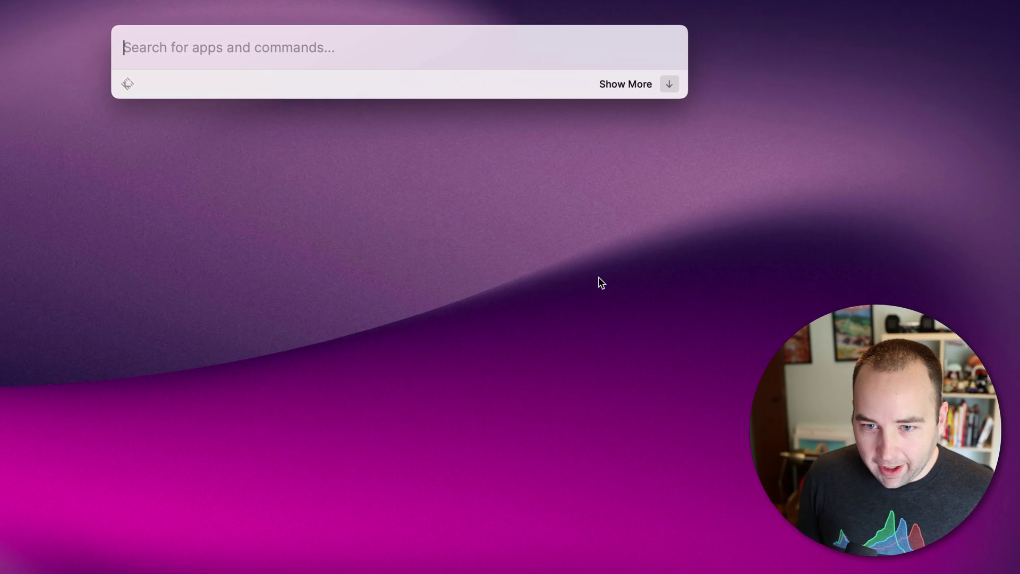
- Open Raycast Settings' Extensions list and expand the Raycast AI commands
key(super+comma)
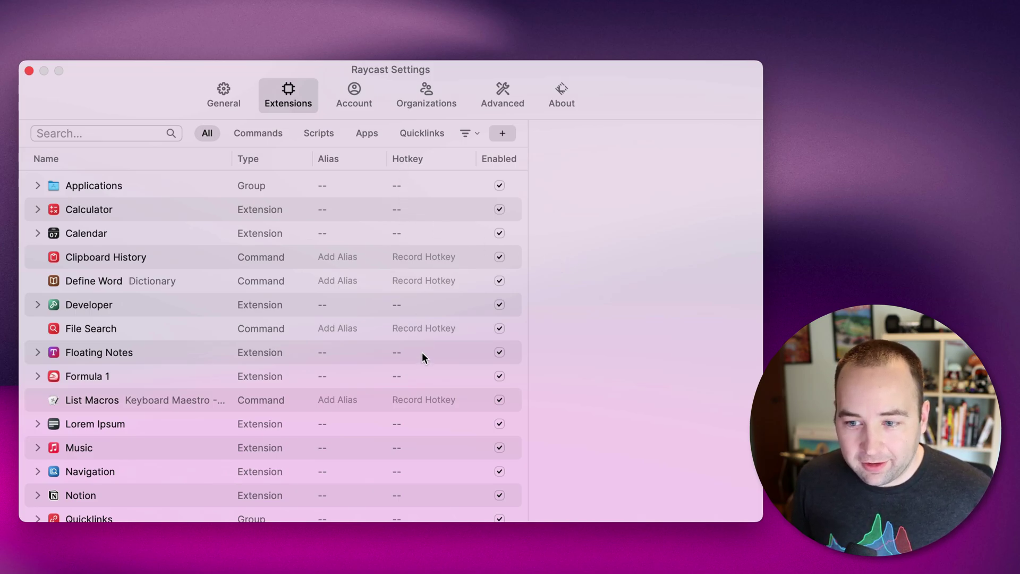
drag(178, 400, 179, 379)
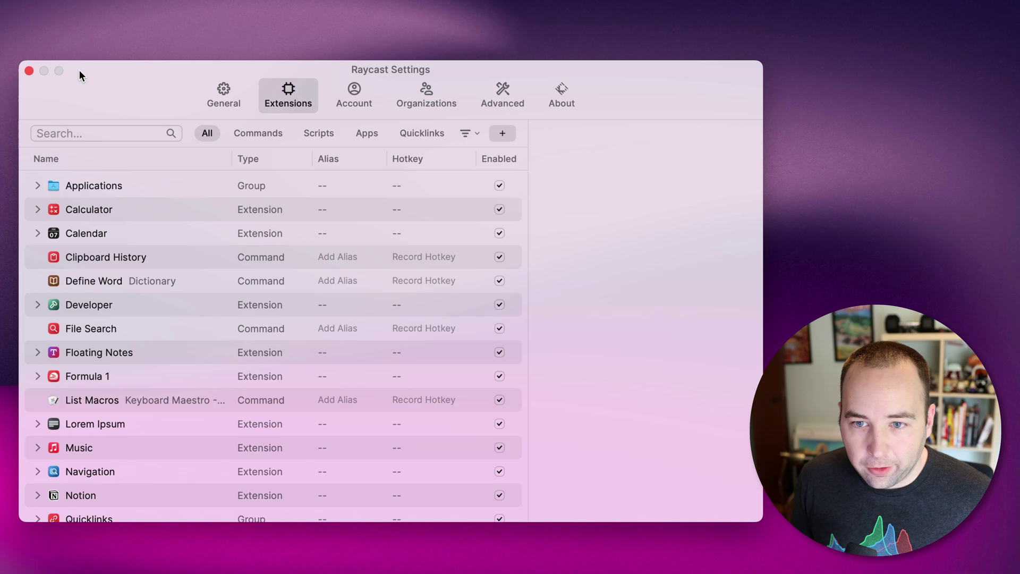
scroll(288, 383, down, 2)
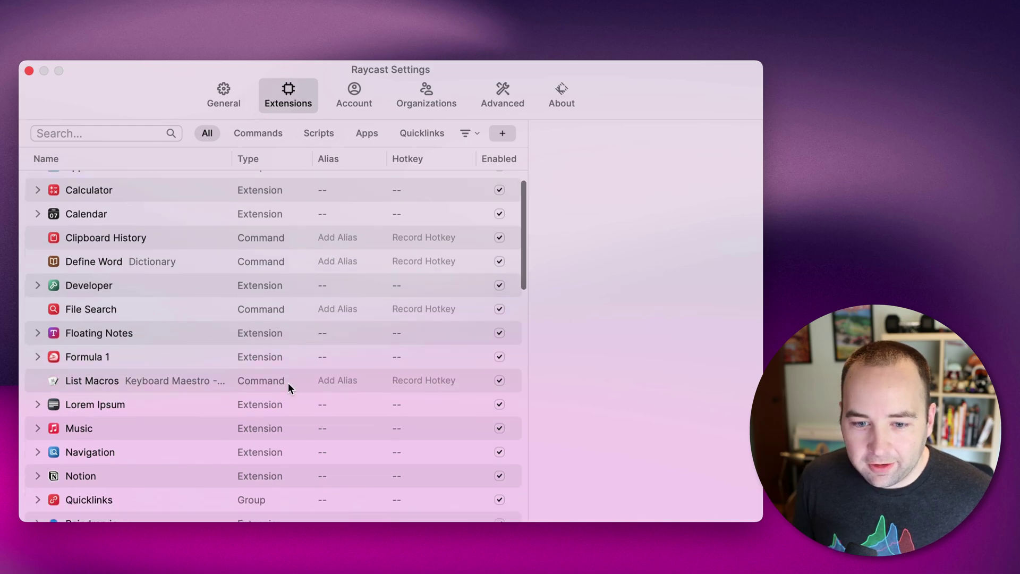
scroll(288, 383, down, 10)
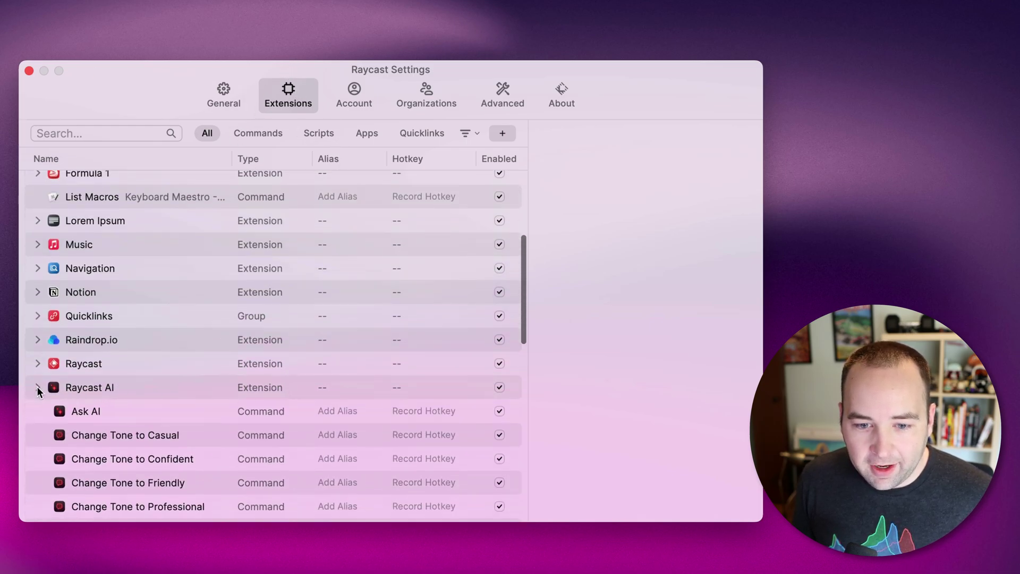
click(37, 388)
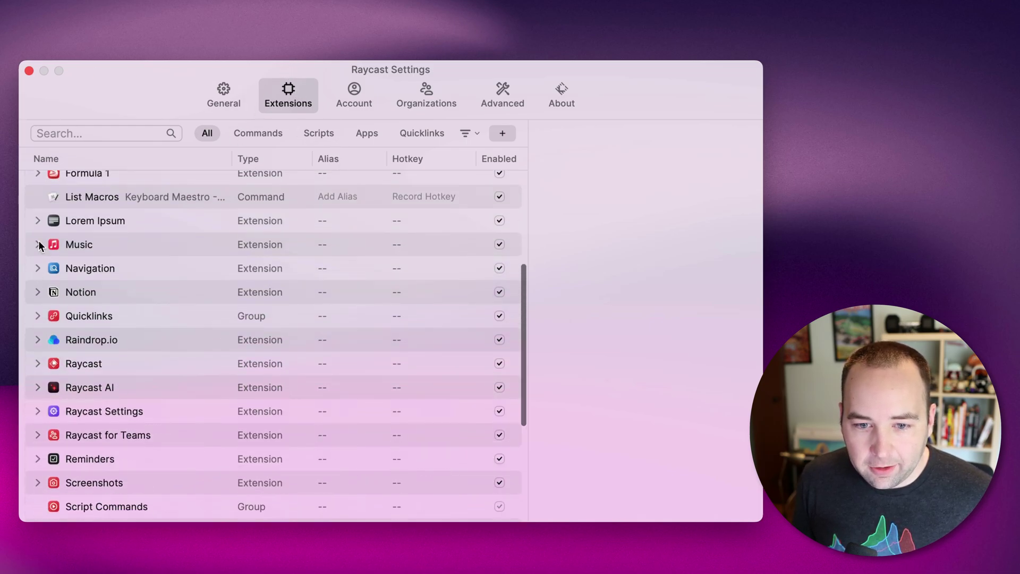
click(37, 315)
click(37, 315)
scroll(88, 337, down, 6)
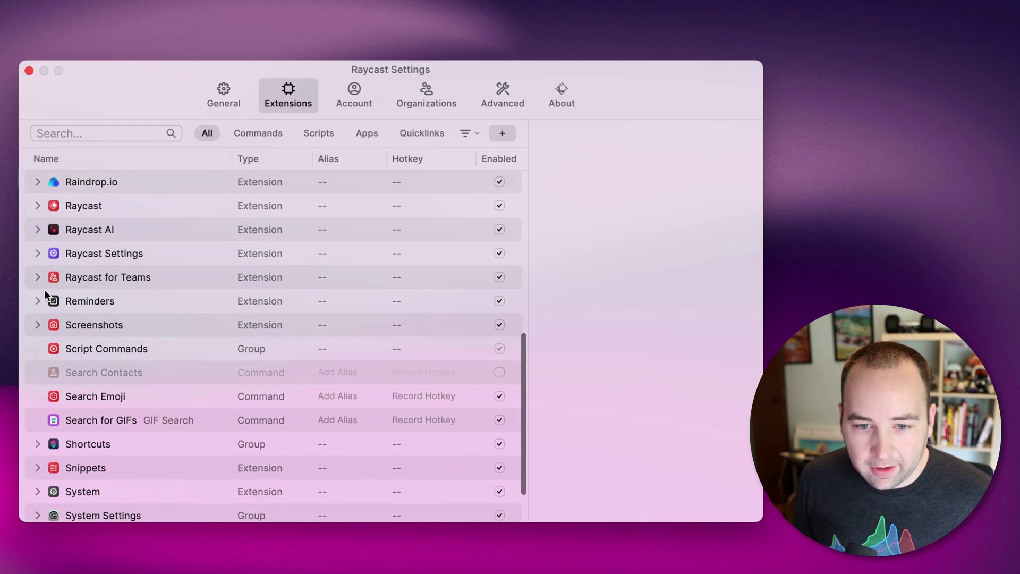
click(38, 229)
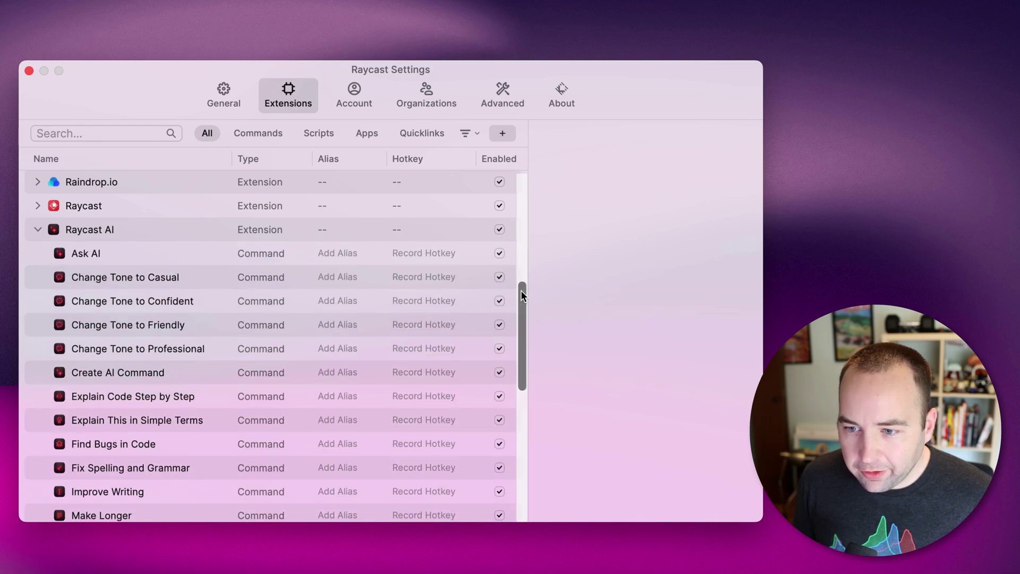
drag(520, 290, 519, 327)
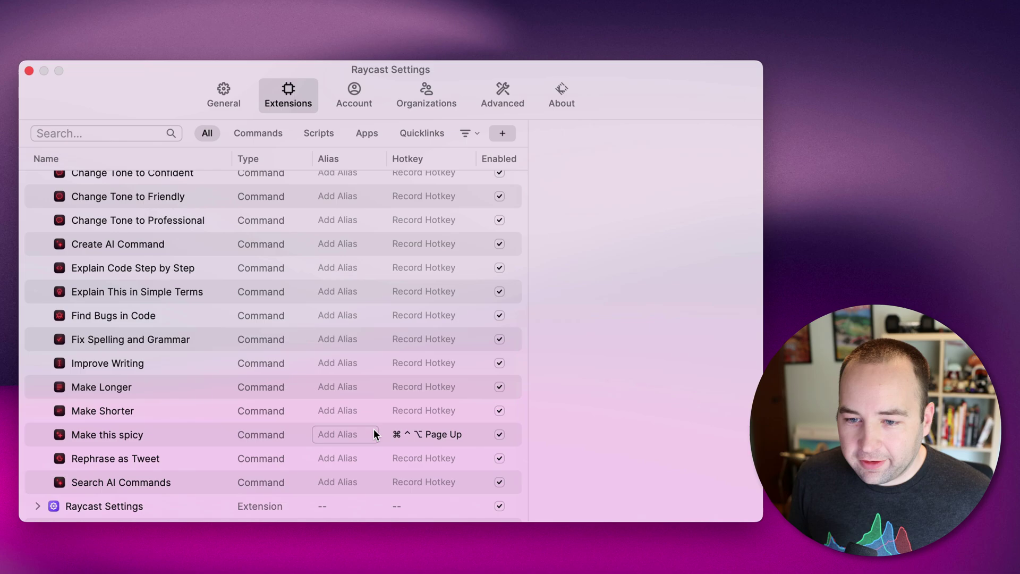
scroll(168, 372, up, 5)
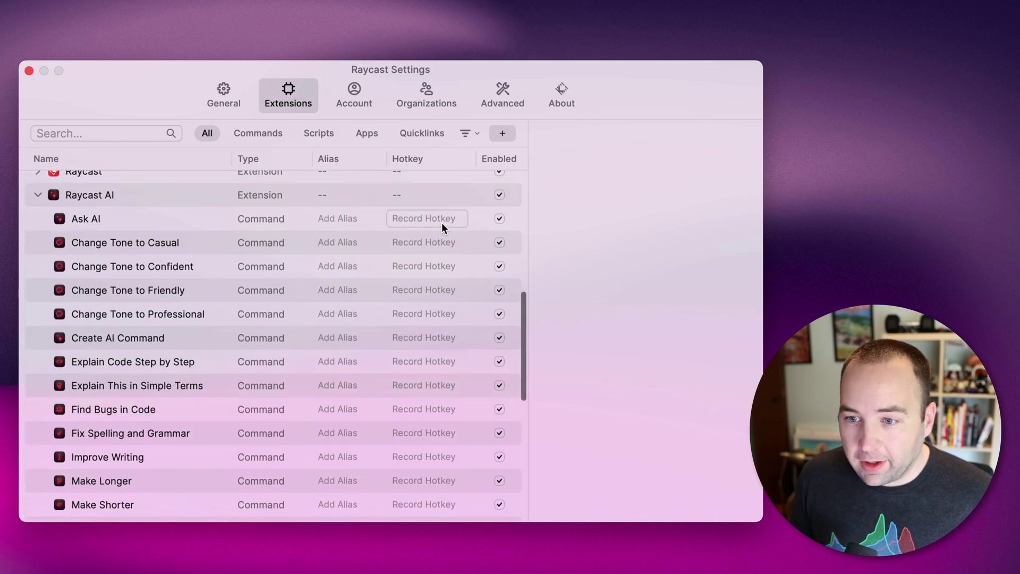
- Assign the hotkey ⌘⌃⌥C to Ask AI and close the settings window
click(425, 219)
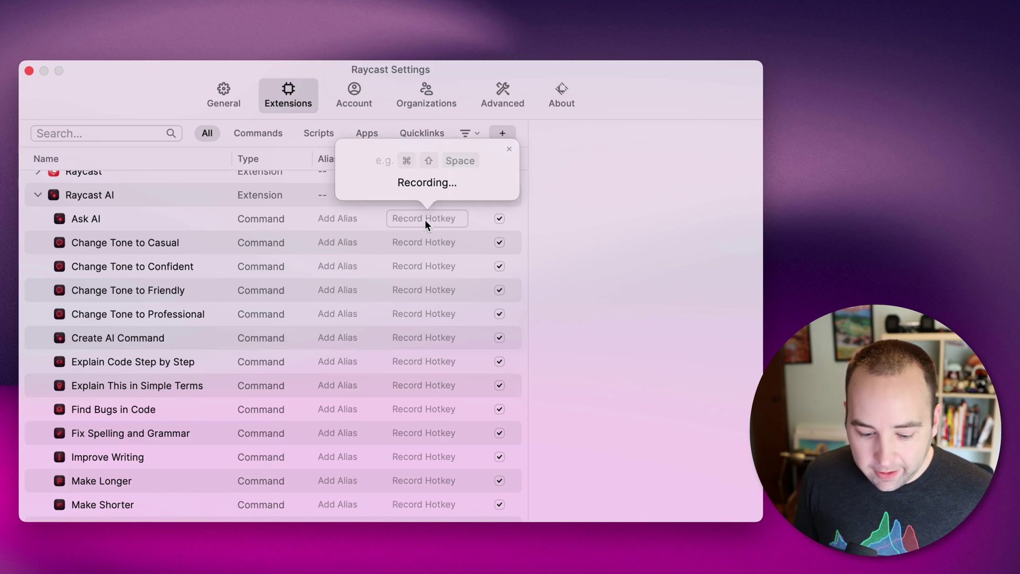
key(super+ctrl+alt+c)
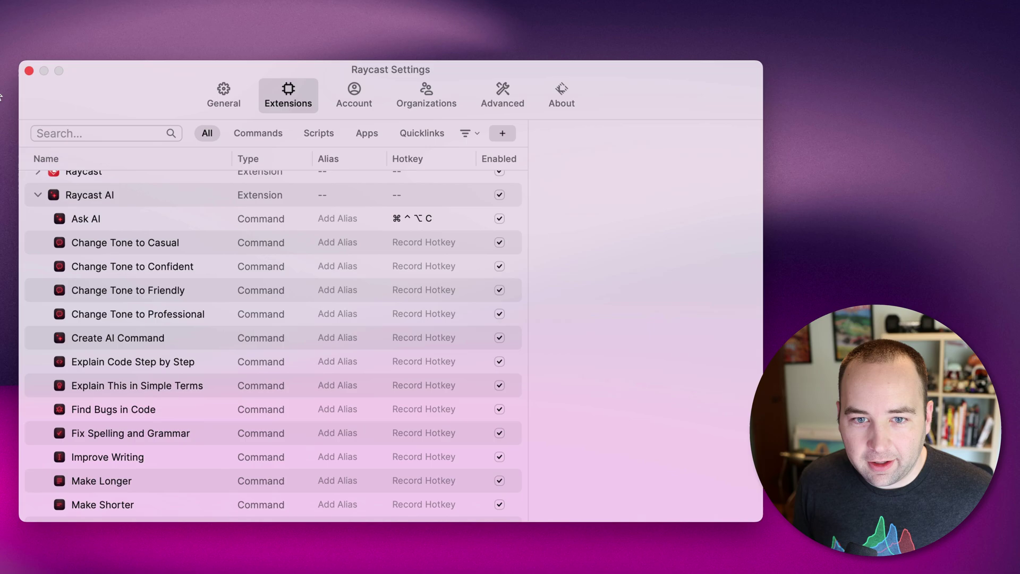
click(29, 71)
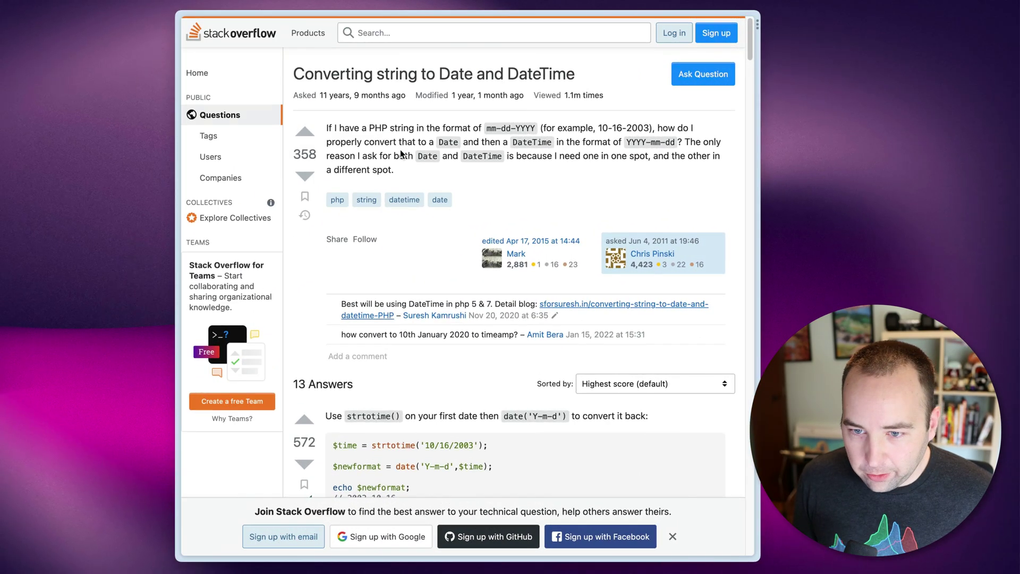
- Scroll to the accepted answer and select its PHP strtotime()/date('Y-m-d') code block
scroll(465, 391, down, 3)
scroll(465, 391, down, 1)
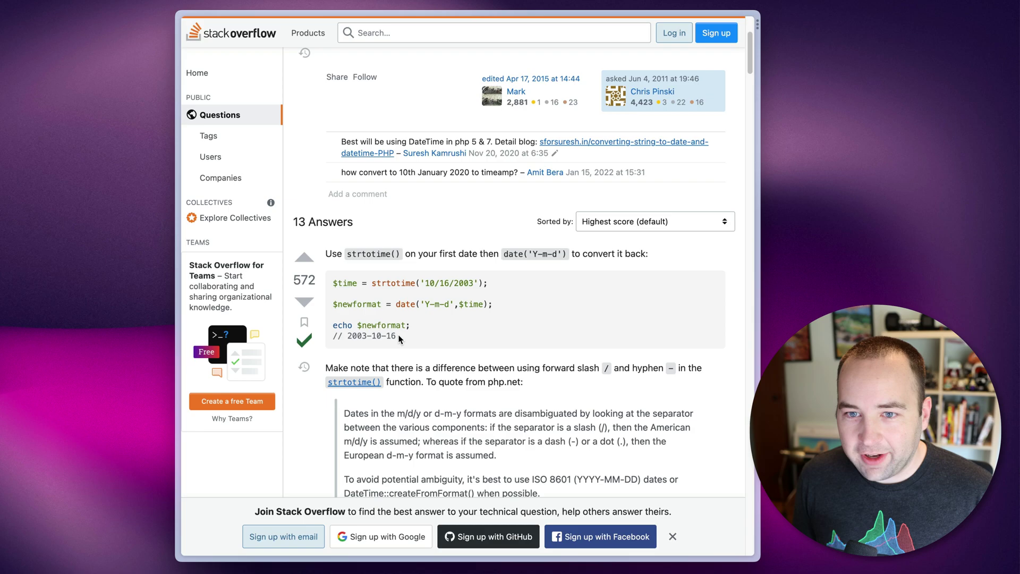
scroll(418, 327, down, 1)
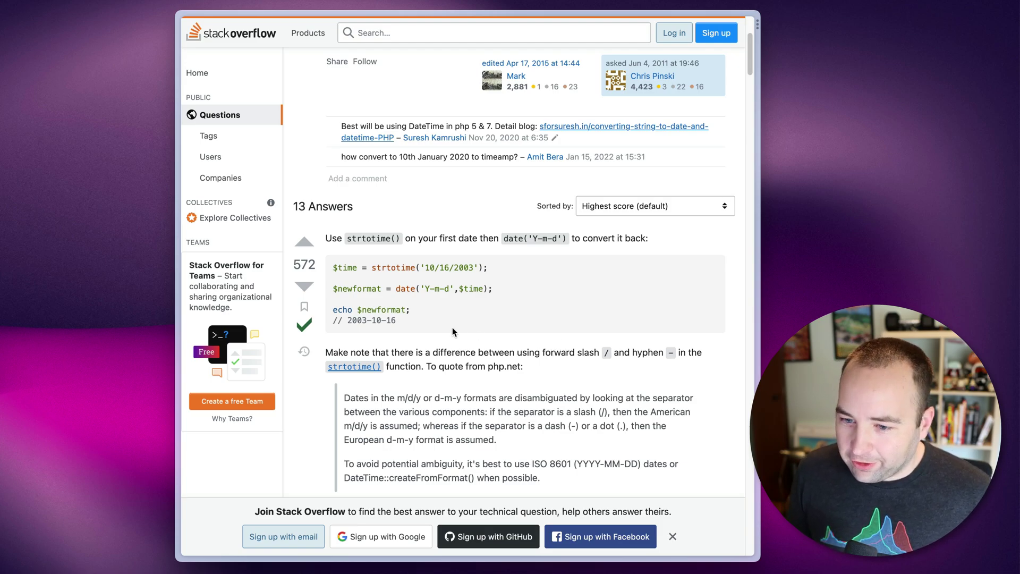
drag(401, 321, 335, 268)
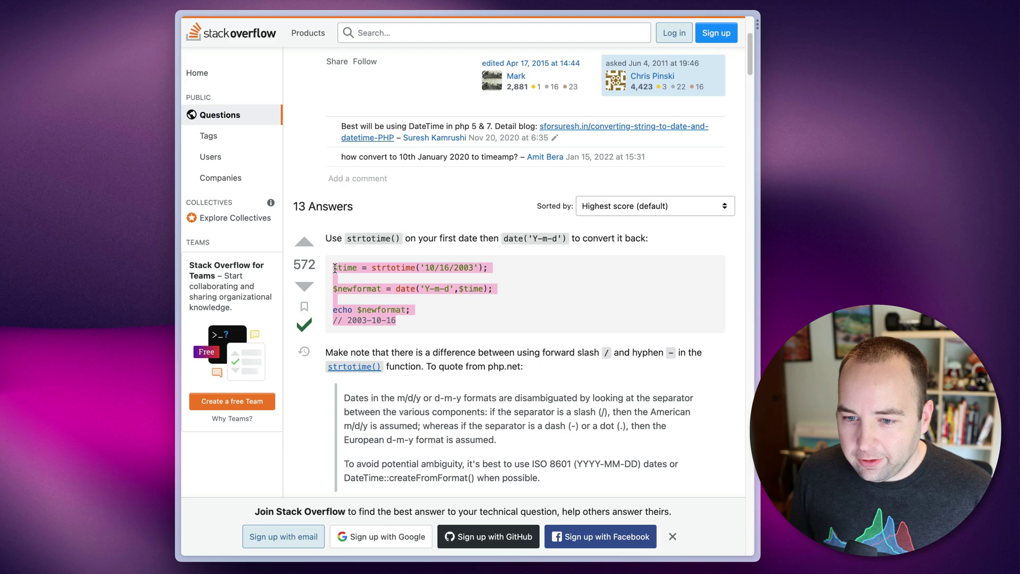
- Open Search AI Commands via 'ray' in Raycast and highlight Explain Code Step by Step
key(alt+space)
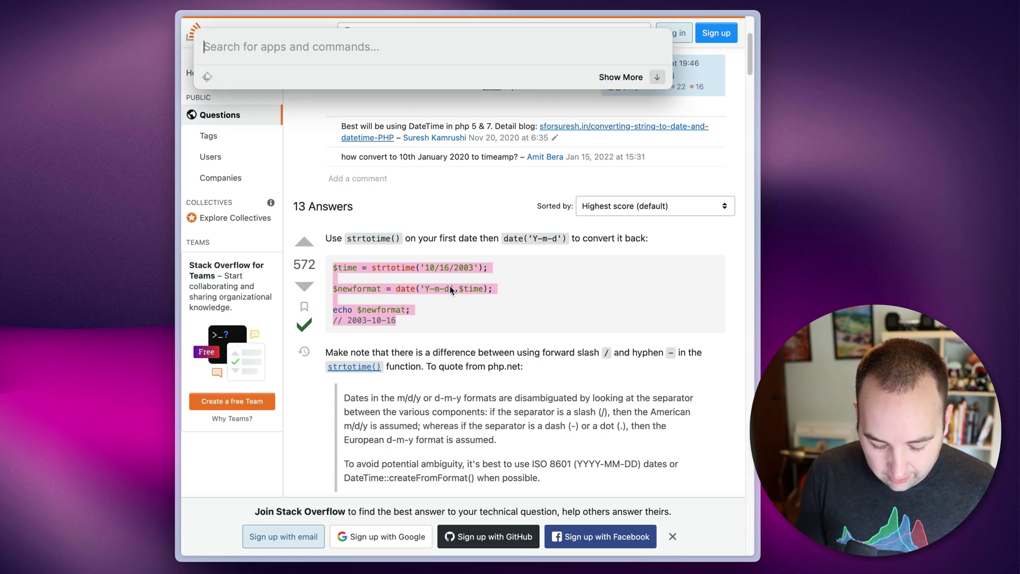
text(ray)
key(Return)
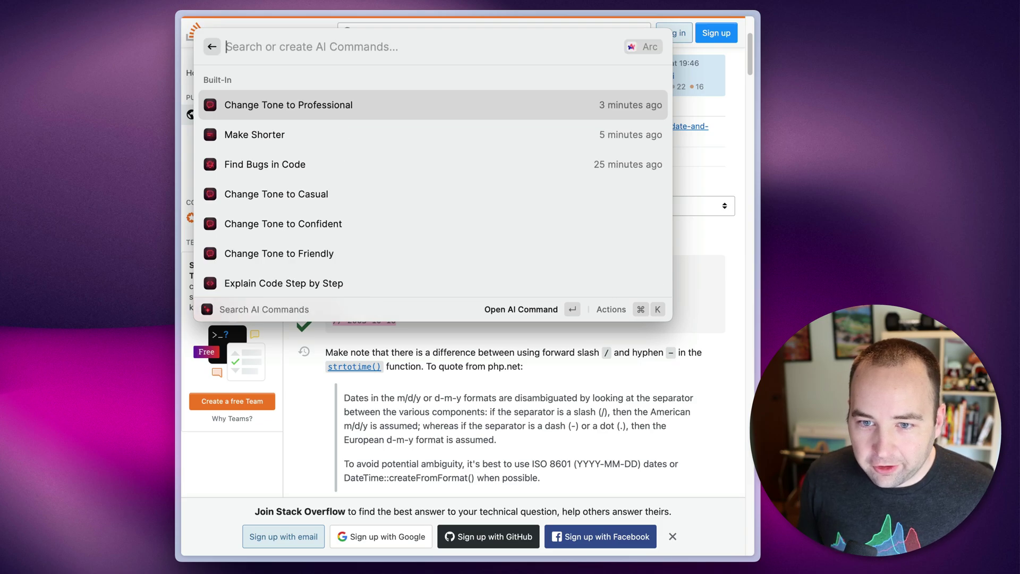
key(Down)
key(Down)
key(Down)
key(Down)
key(Down)
key(Down)
key(Down)
key(Down)
key(Down)
key(Down)
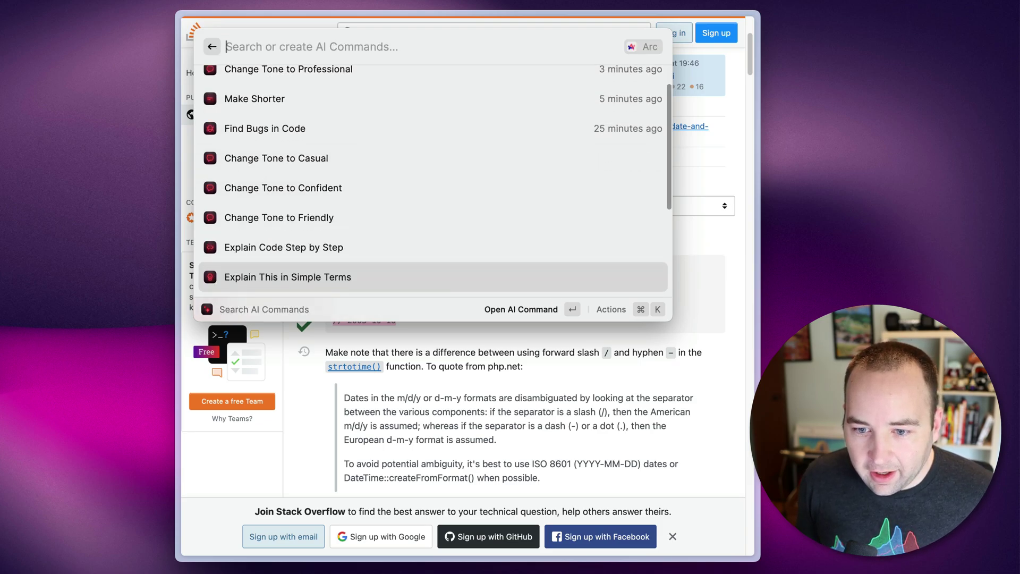
key(Down)
key(Down)
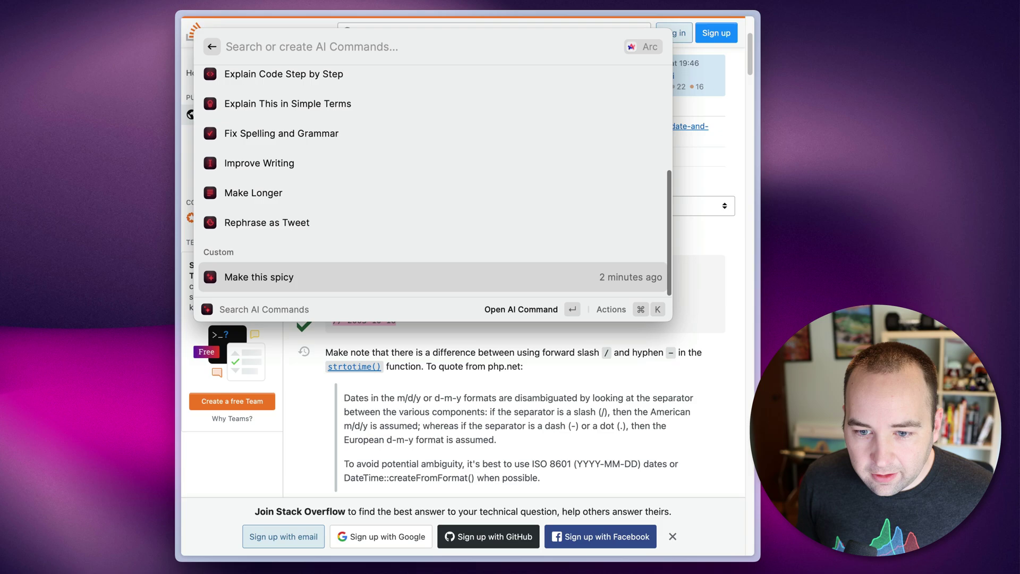
key(Up)
key(Up)
key(Up)
key(Up)
key(Up)
key(Up)
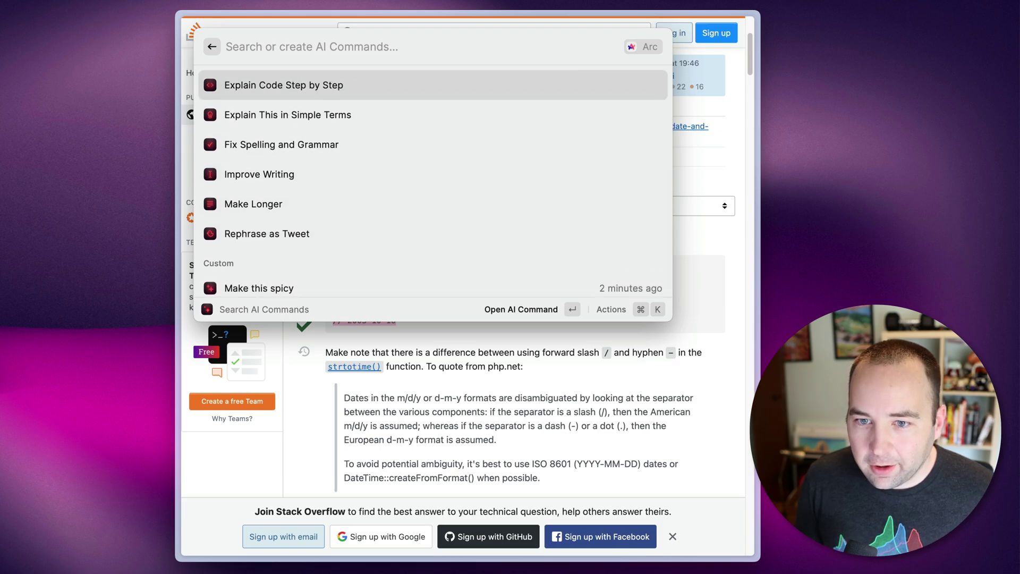
- Run Explain Code Step by Step on the selected PHP code, read the three-step explanation, and exit
key(Return)
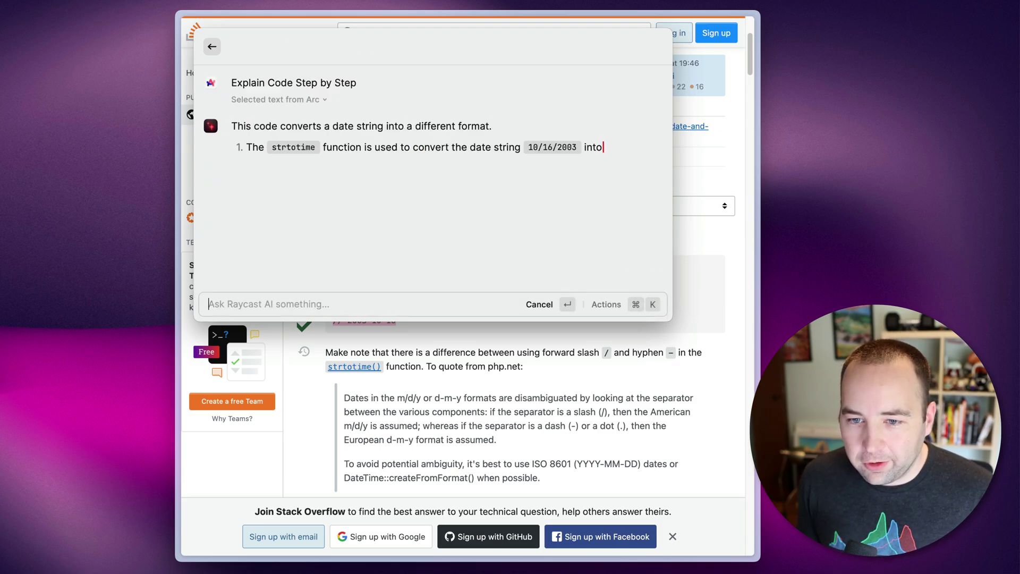
scroll(638, 419, up, 5)
scroll(629, 421, down, 1)
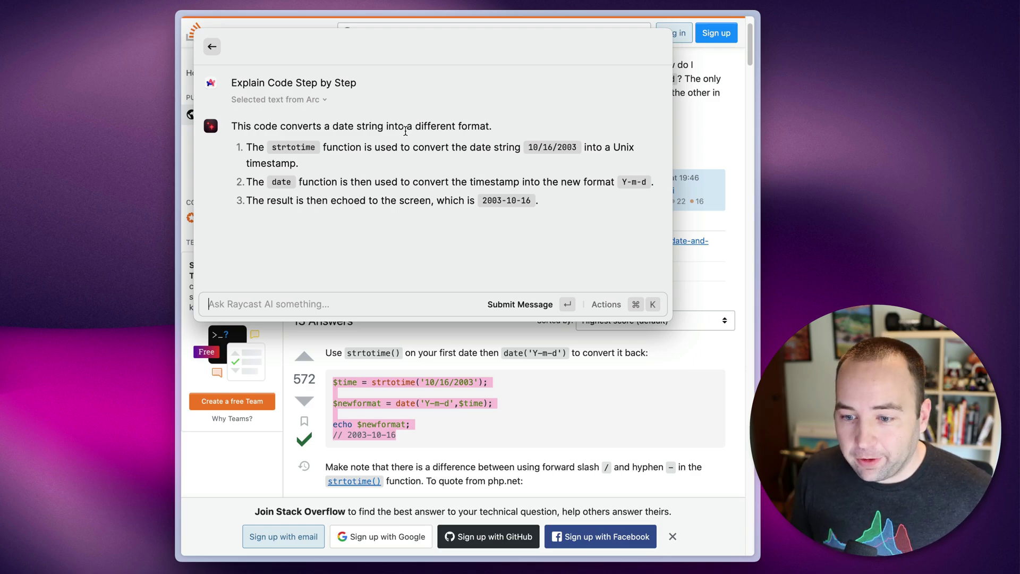
scroll(429, 351, down, 1)
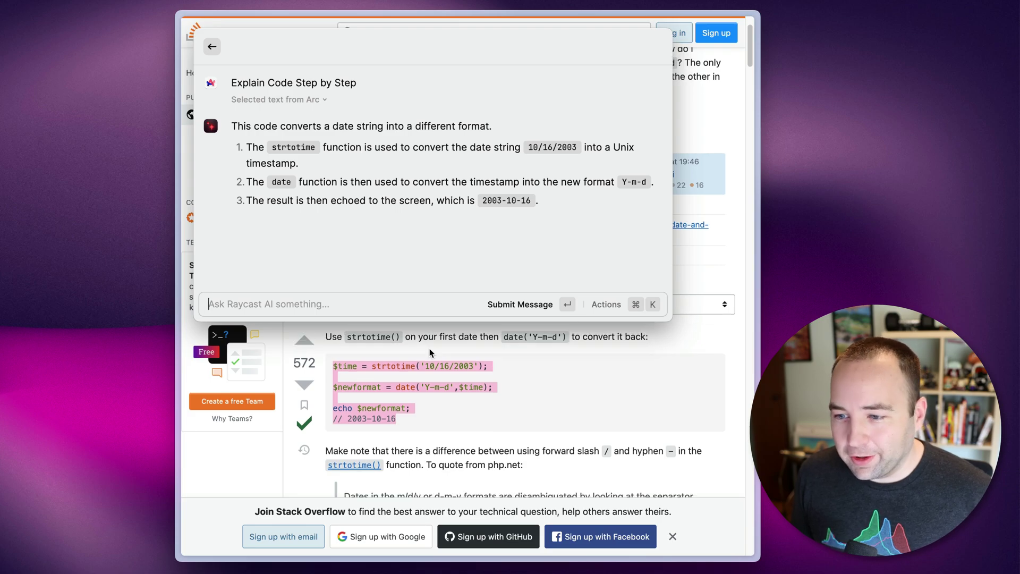
scroll(429, 349, down, 3)
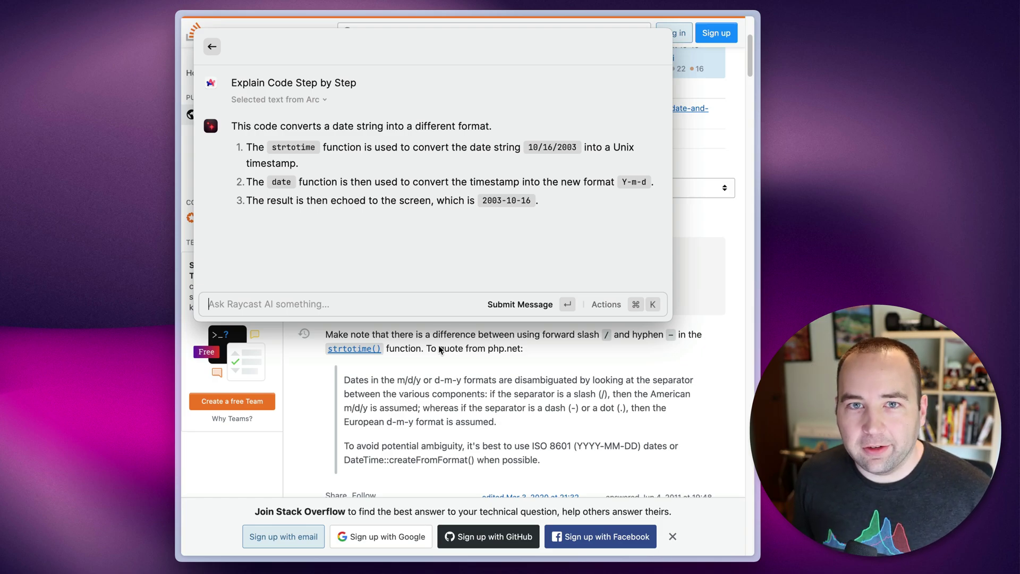
key(Escape)
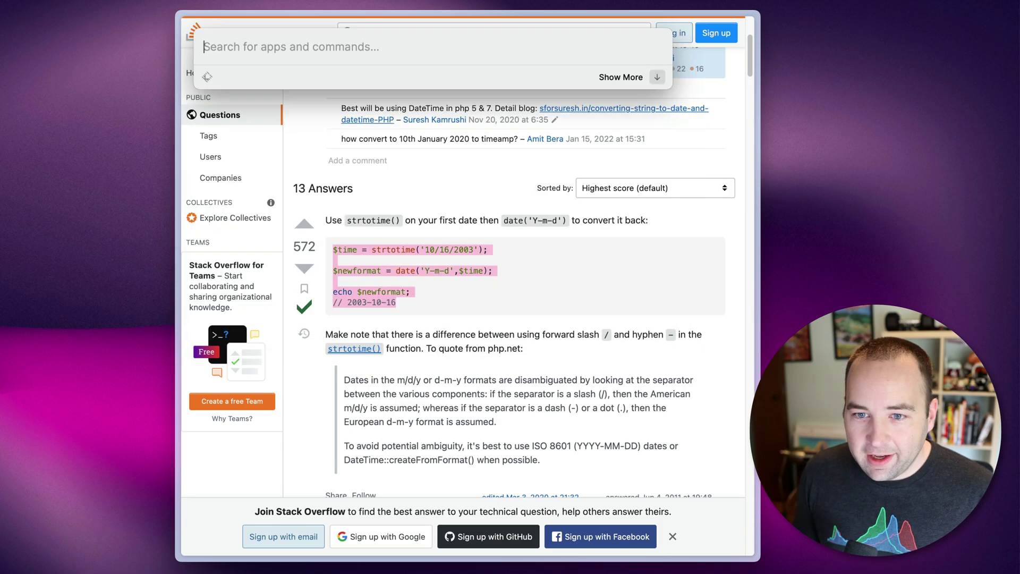
- Dismiss Raycast and expand the Raycast AI FAQ 'How much do the AI features cost?'
key(Escape)
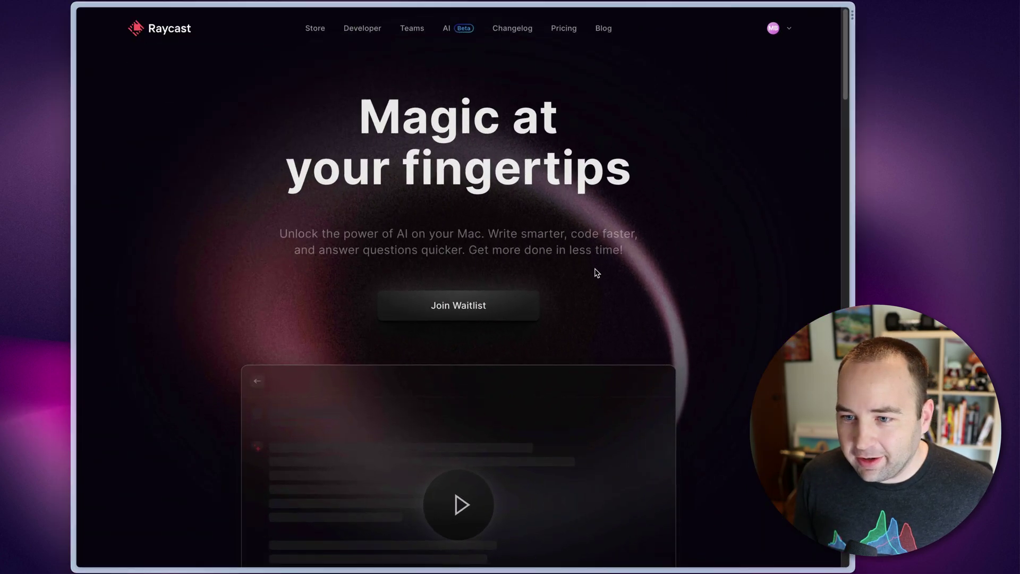
scroll(590, 276, down, 20)
scroll(578, 284, up, 15)
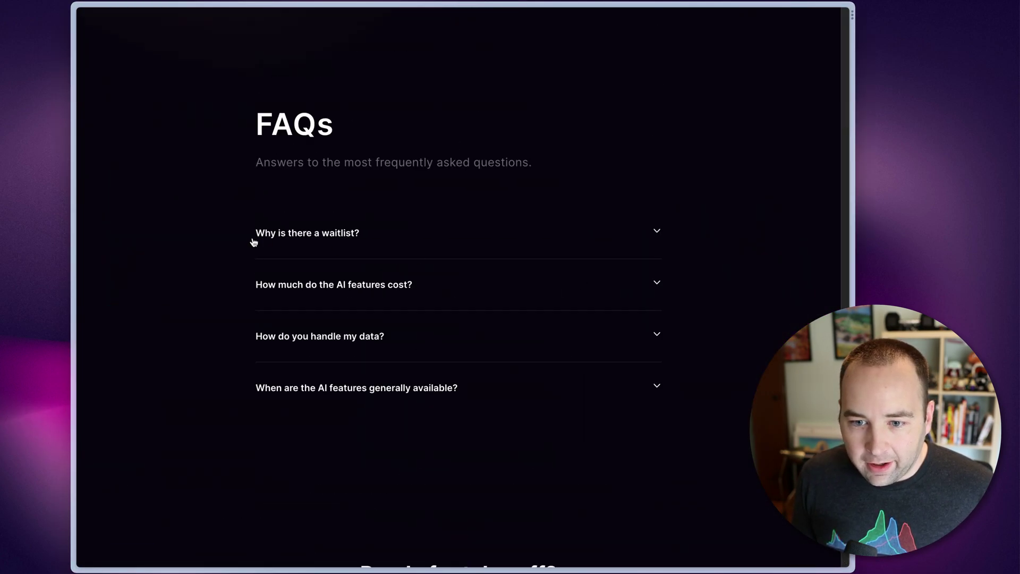
click(355, 290)
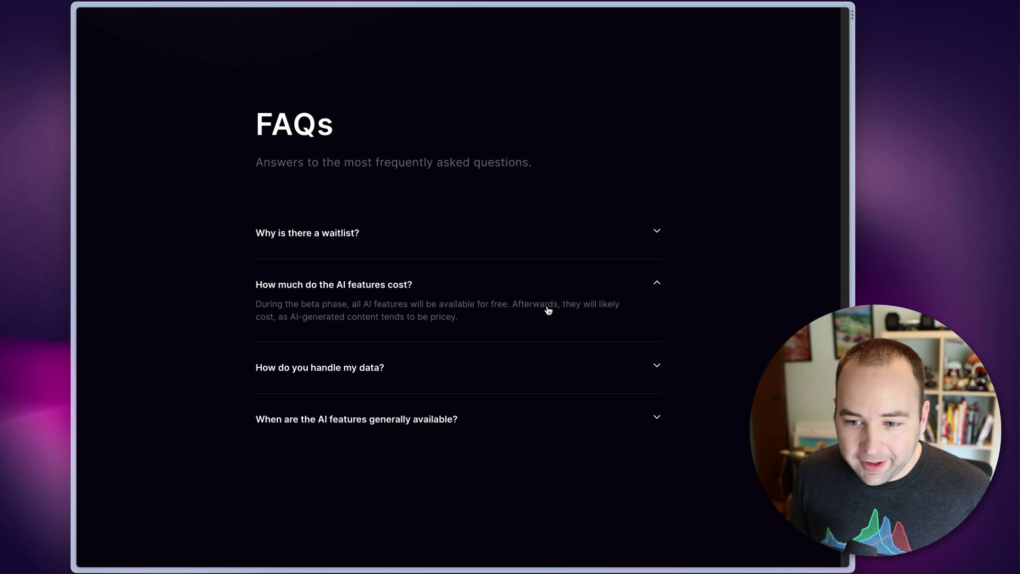
drag(458, 318, 333, 321)
click(215, 317)
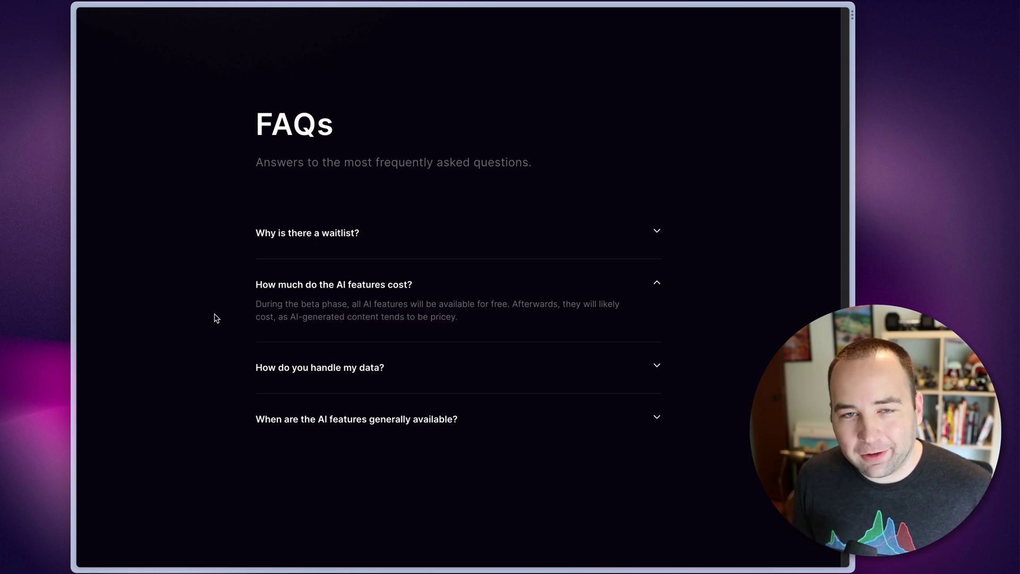